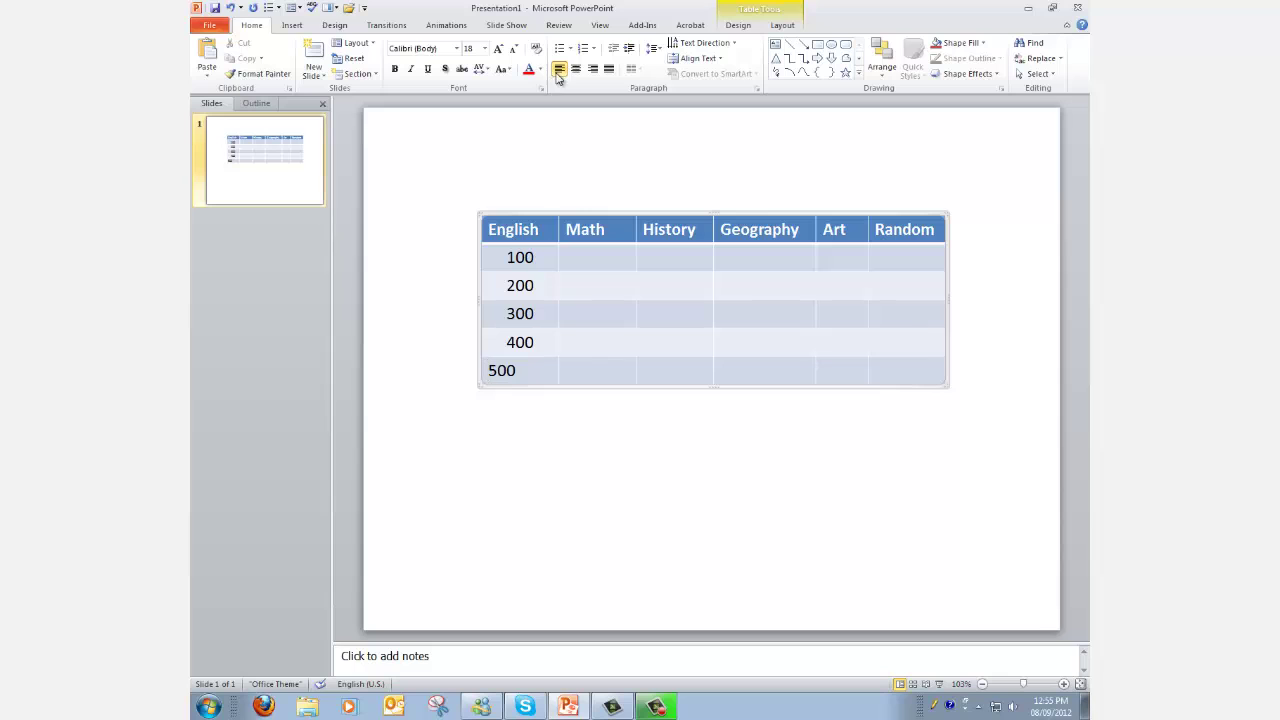
# Step: Center the 500 in the English column and copy the English 100 into the cell below Math
pyautogui.click(576, 68)
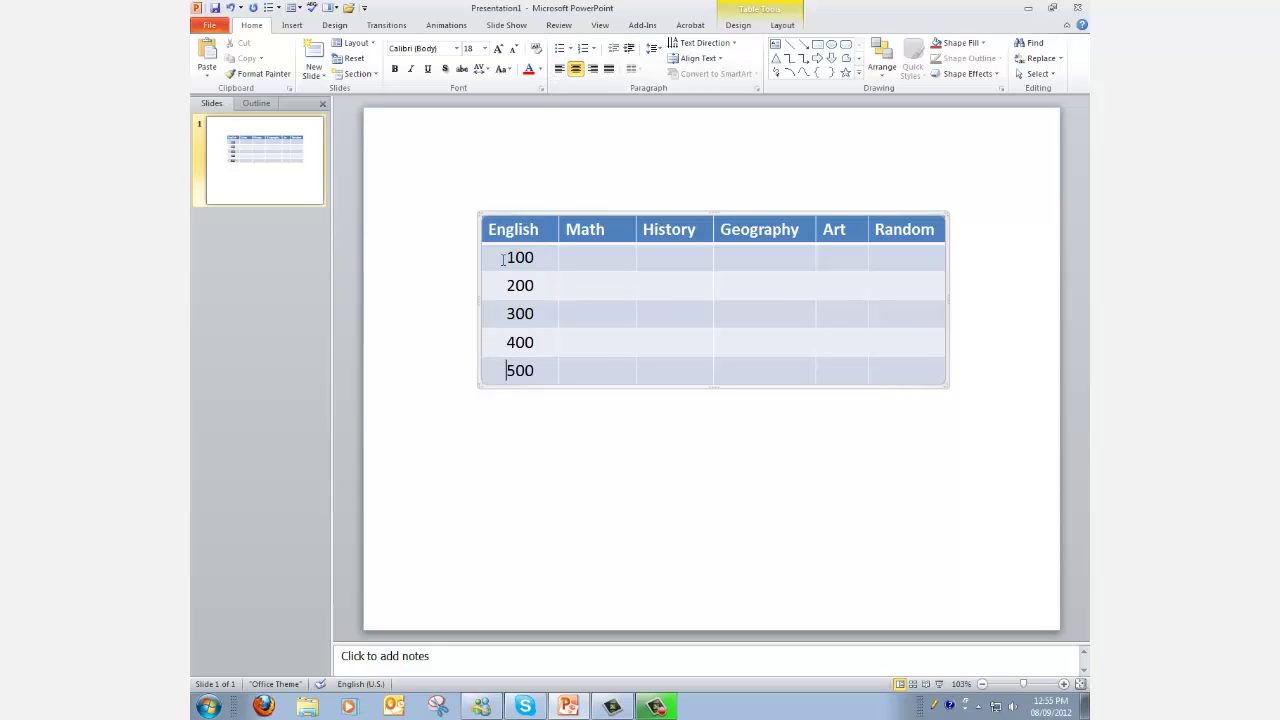
pyautogui.moveTo(505, 258); pyautogui.dragTo(536, 259)
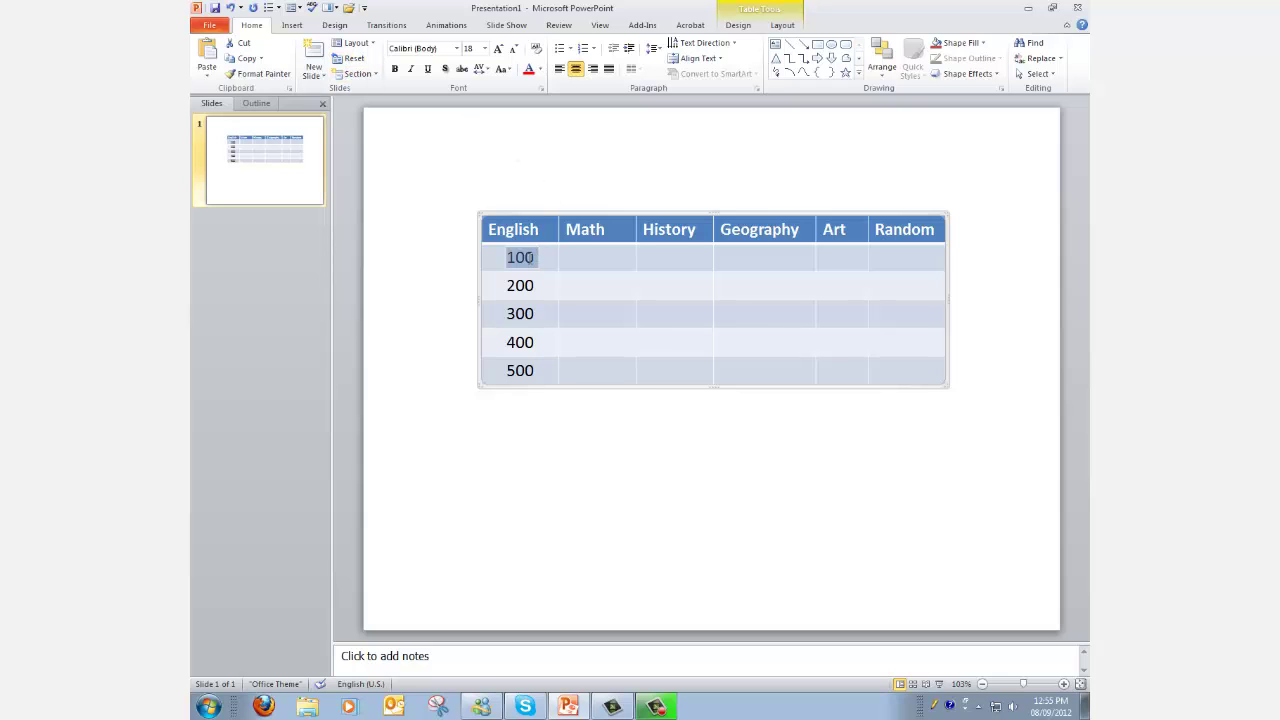
pyautogui.rightClick(531, 257)
pyautogui.click(563, 285)
pyautogui.click(585, 259)
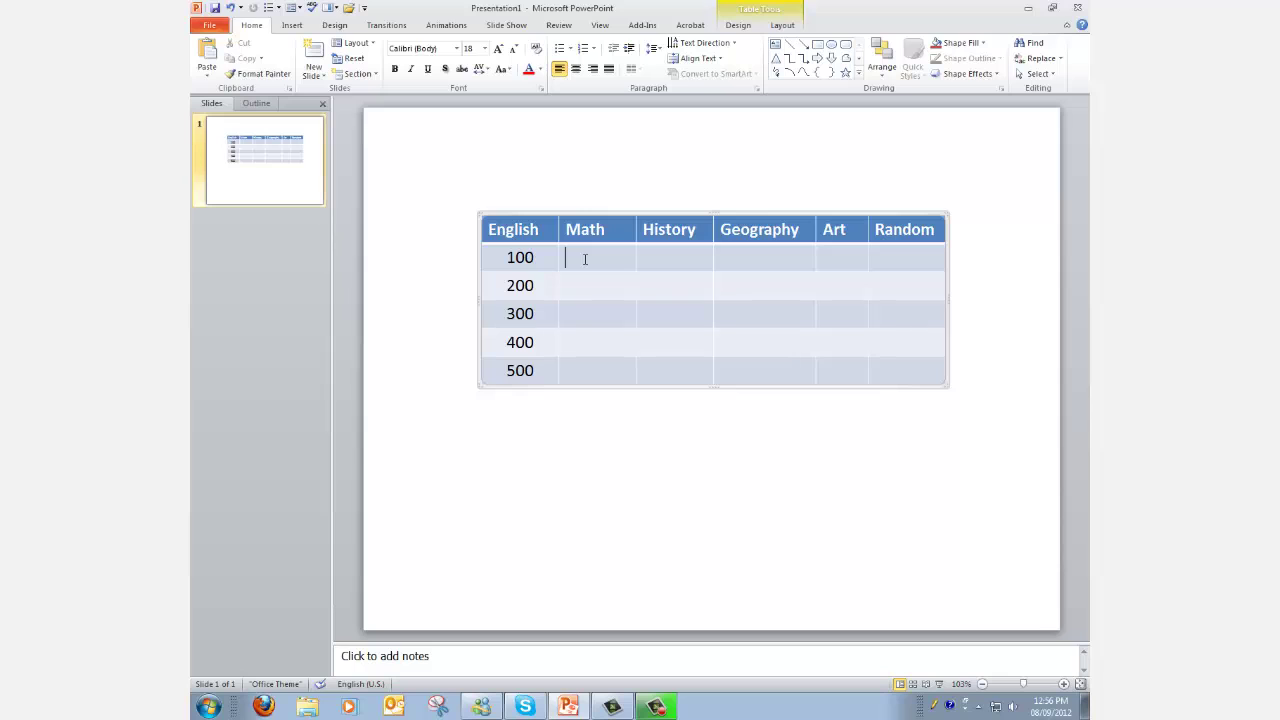
pyautogui.hotkey('ctrl', 'v')
# Step: Paste the copied 100 into the first row under History, Geography, Art and Random
pyautogui.click(676, 266)
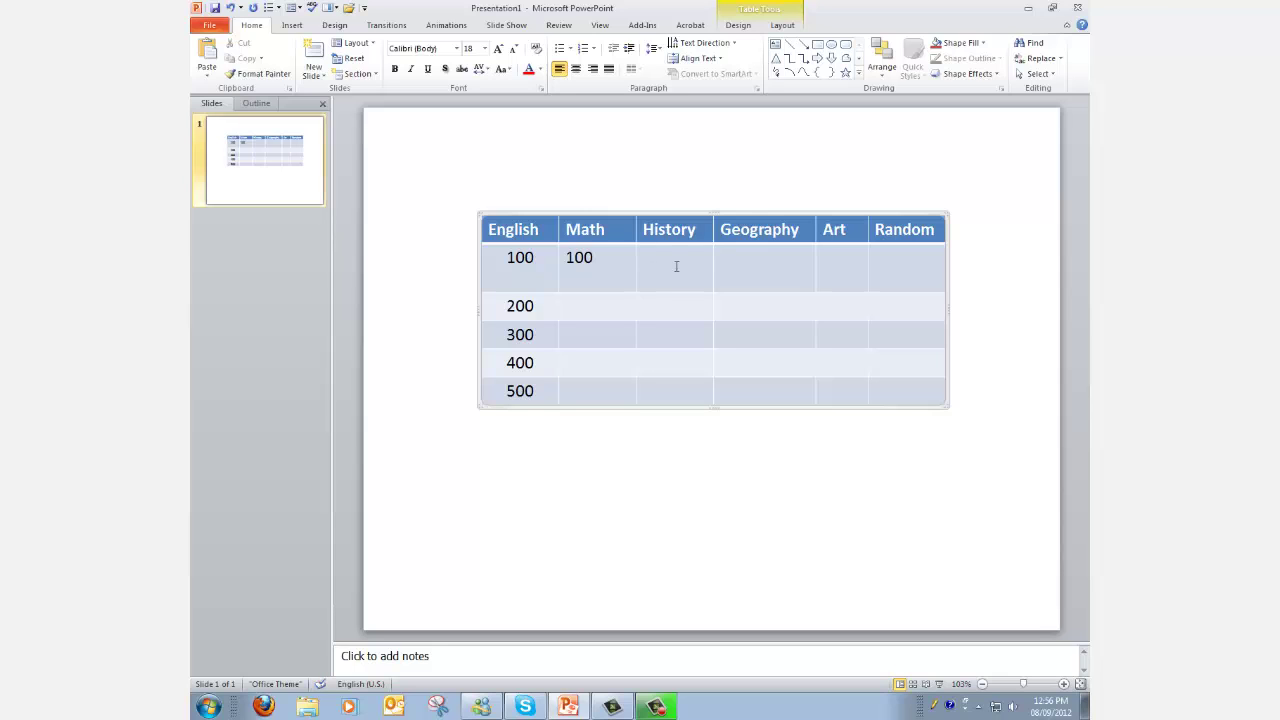
pyautogui.hotkey('ctrl', 'v')
pyautogui.click(755, 266)
pyautogui.hotkey('ctrl', 'v')
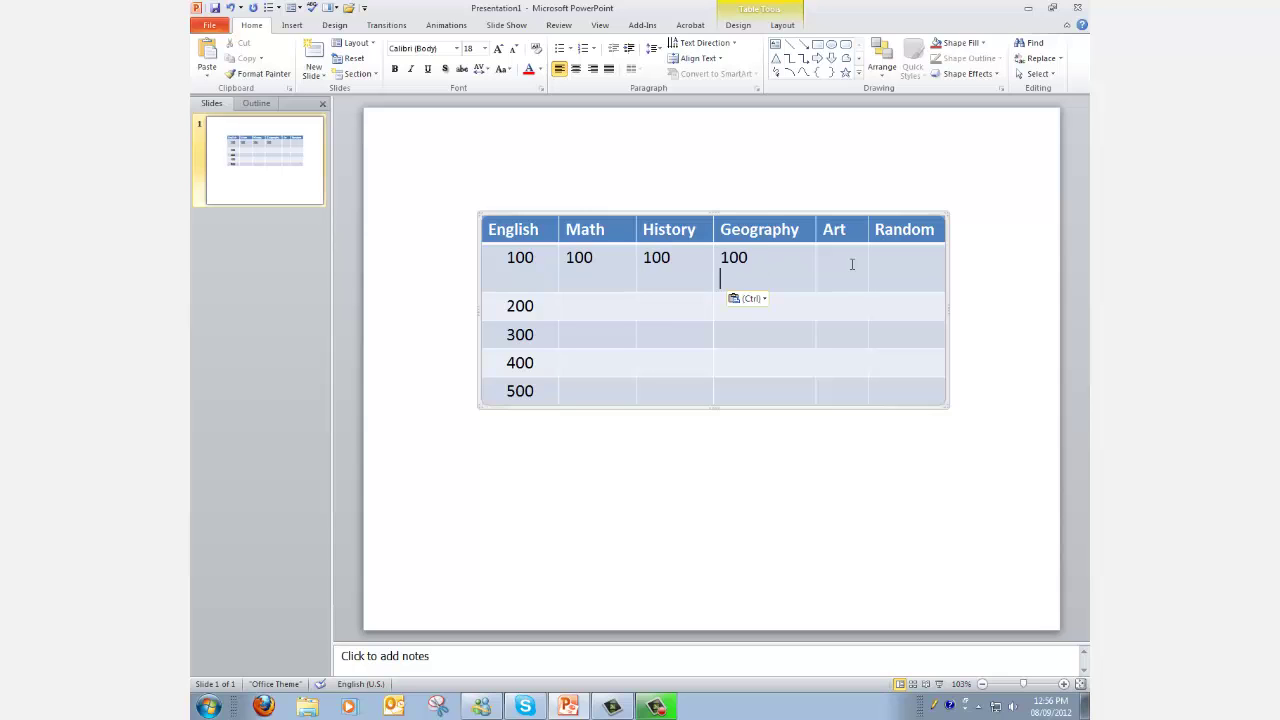
pyautogui.click(852, 263)
pyautogui.hotkey('ctrl', 'v')
pyautogui.click(911, 263)
pyautogui.hotkey('ctrl', 'v')
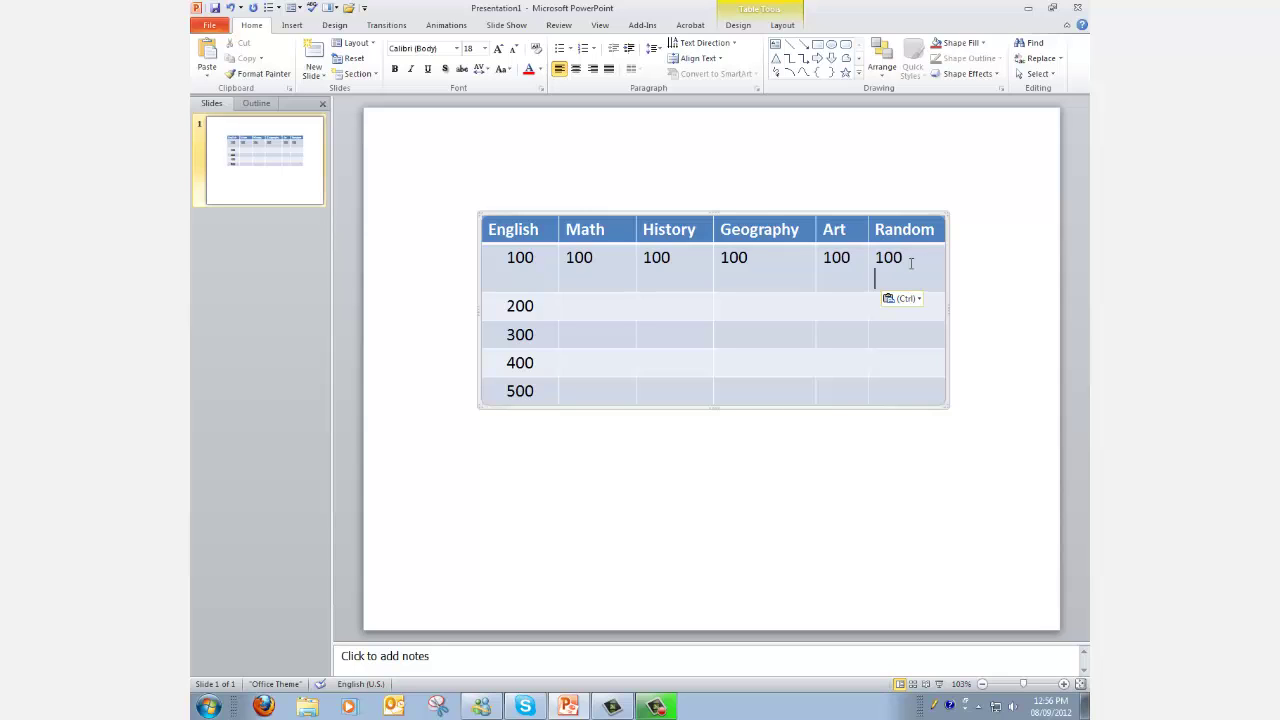
pyautogui.moveTo(545, 305); pyautogui.dragTo(502, 307)
pyautogui.click(606, 305)
pyautogui.hotkey('ctrl', 'v')
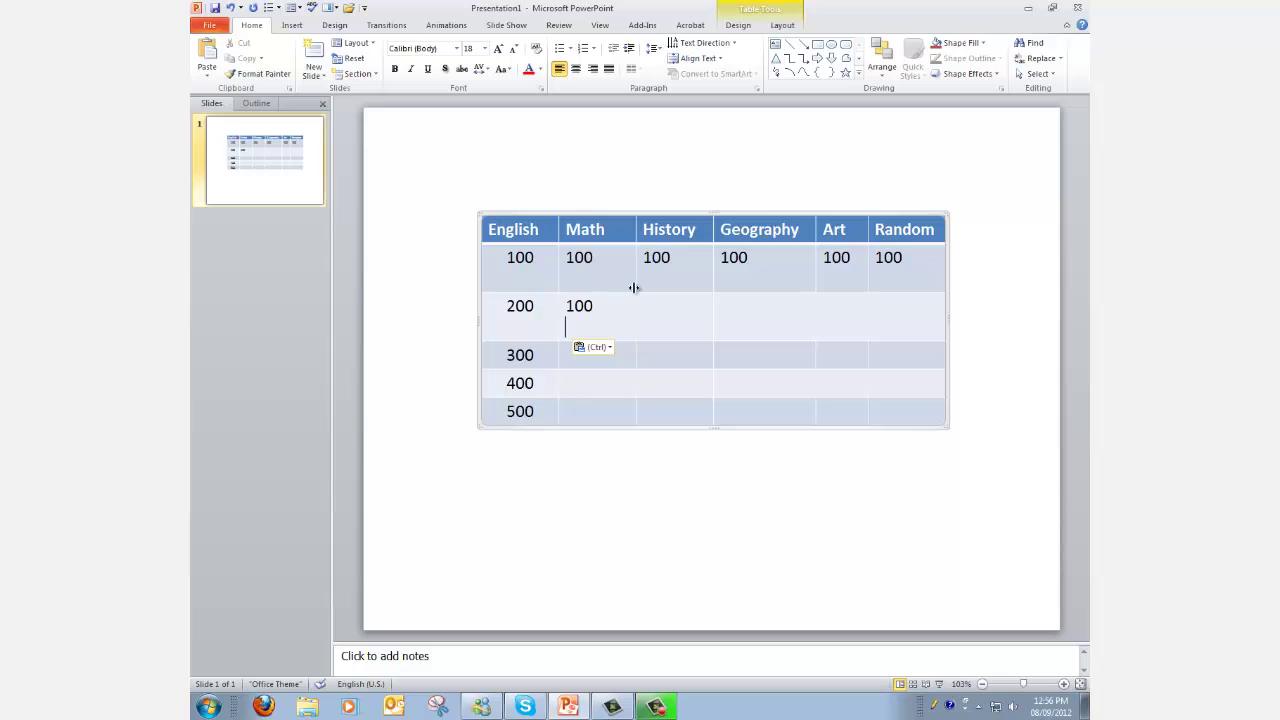
pyautogui.doubleClick(566, 310)
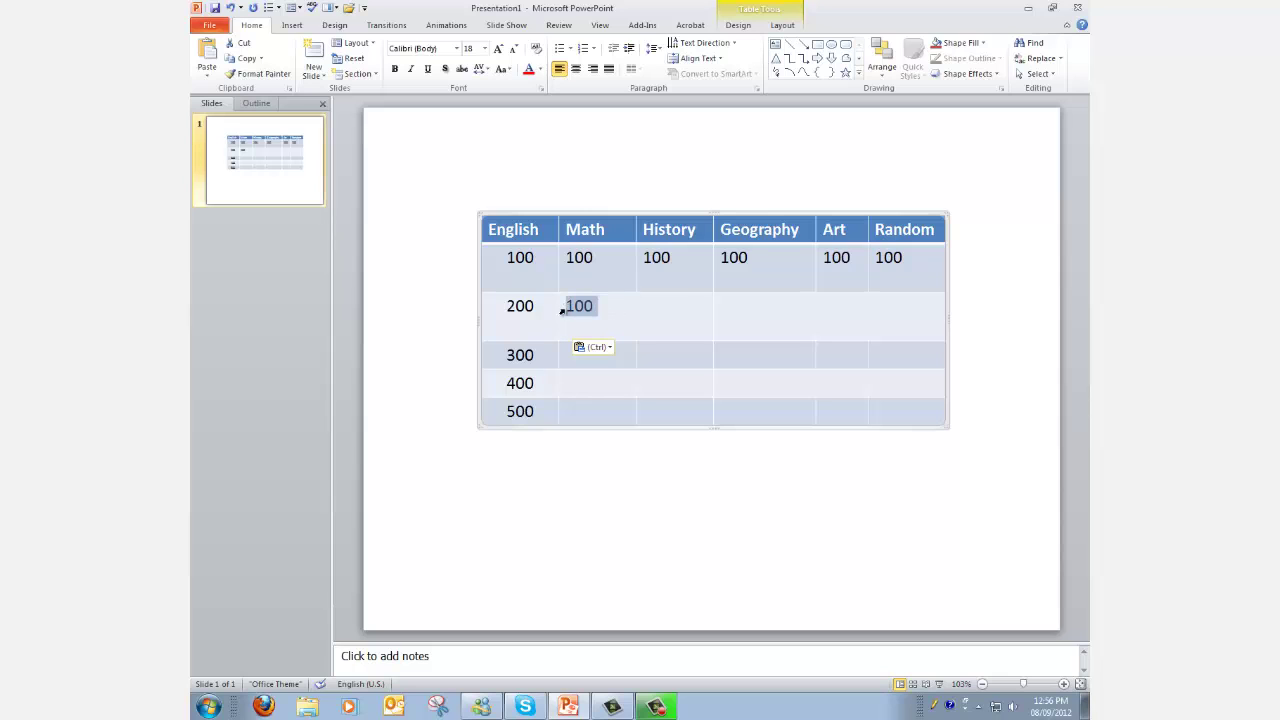
pyautogui.press('BackSpace')
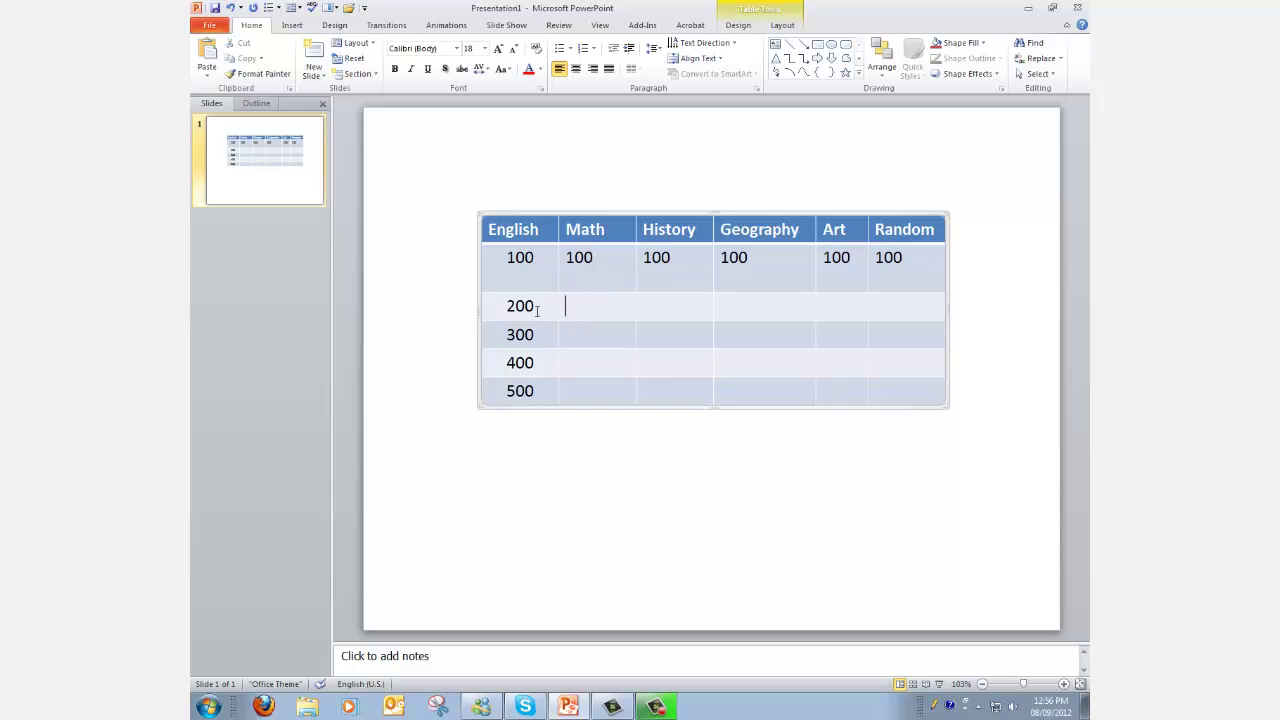
# Step: Copy the 200 from the English column into the Math cell of the same row
pyautogui.click(537, 310)
pyautogui.moveTo(537, 310); pyautogui.dragTo(492, 310)
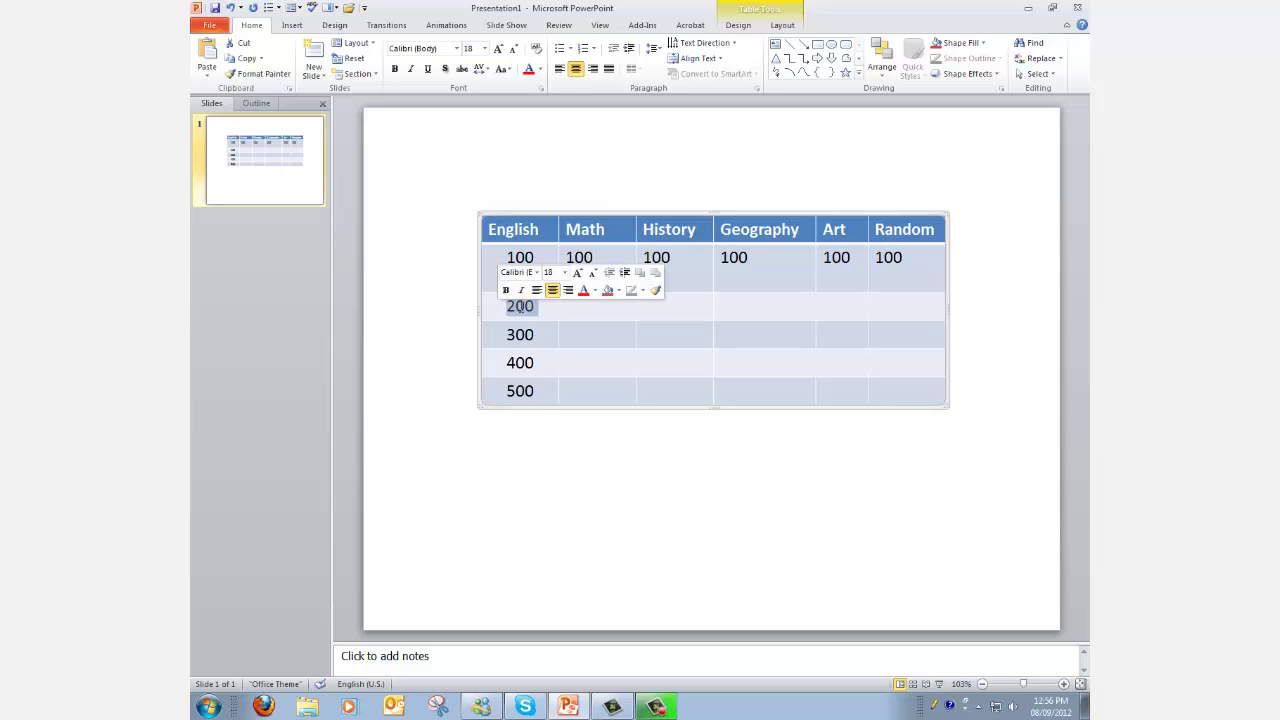
pyautogui.rightClick(522, 311)
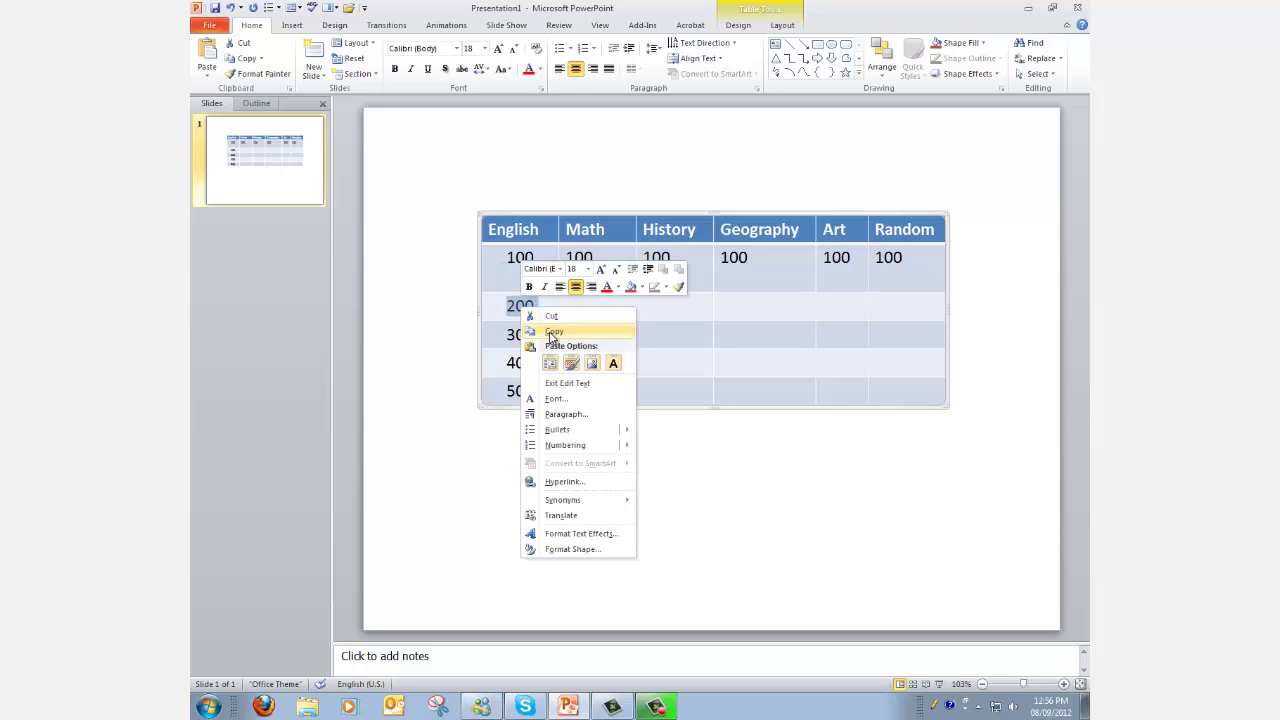
pyautogui.click(554, 331)
pyautogui.click(577, 308)
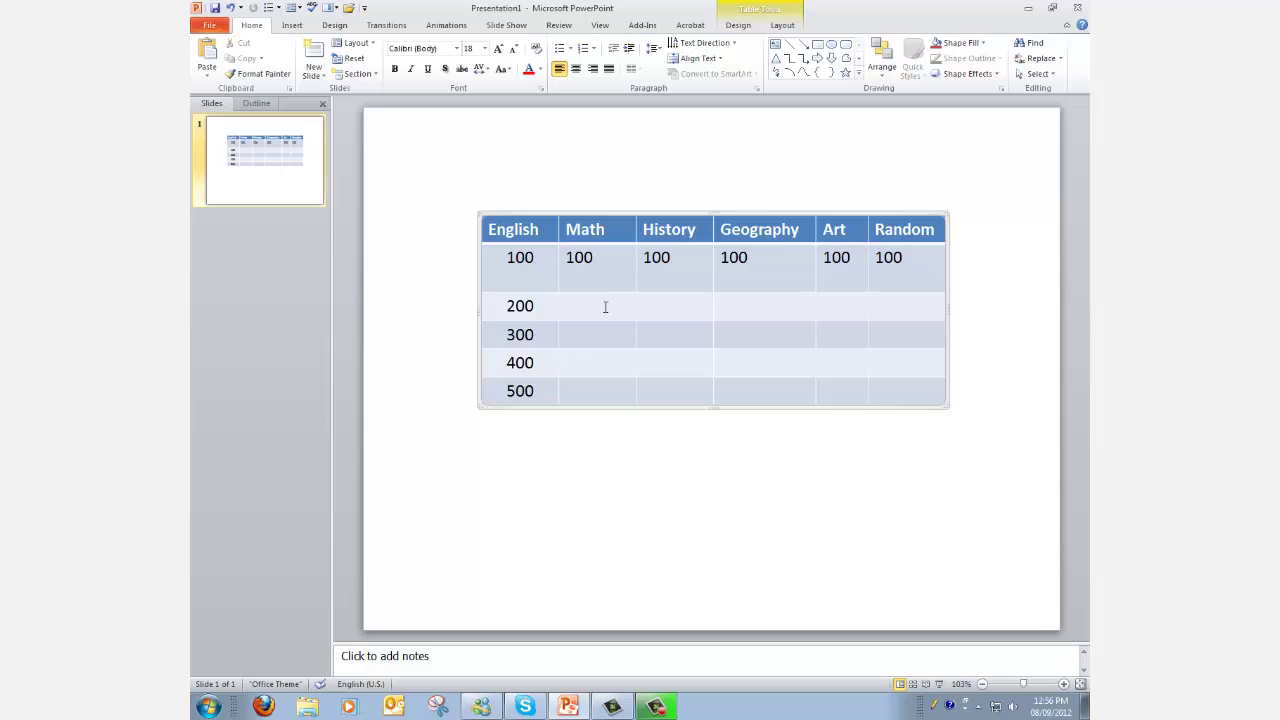
pyautogui.hotkey('ctrl', 'v')
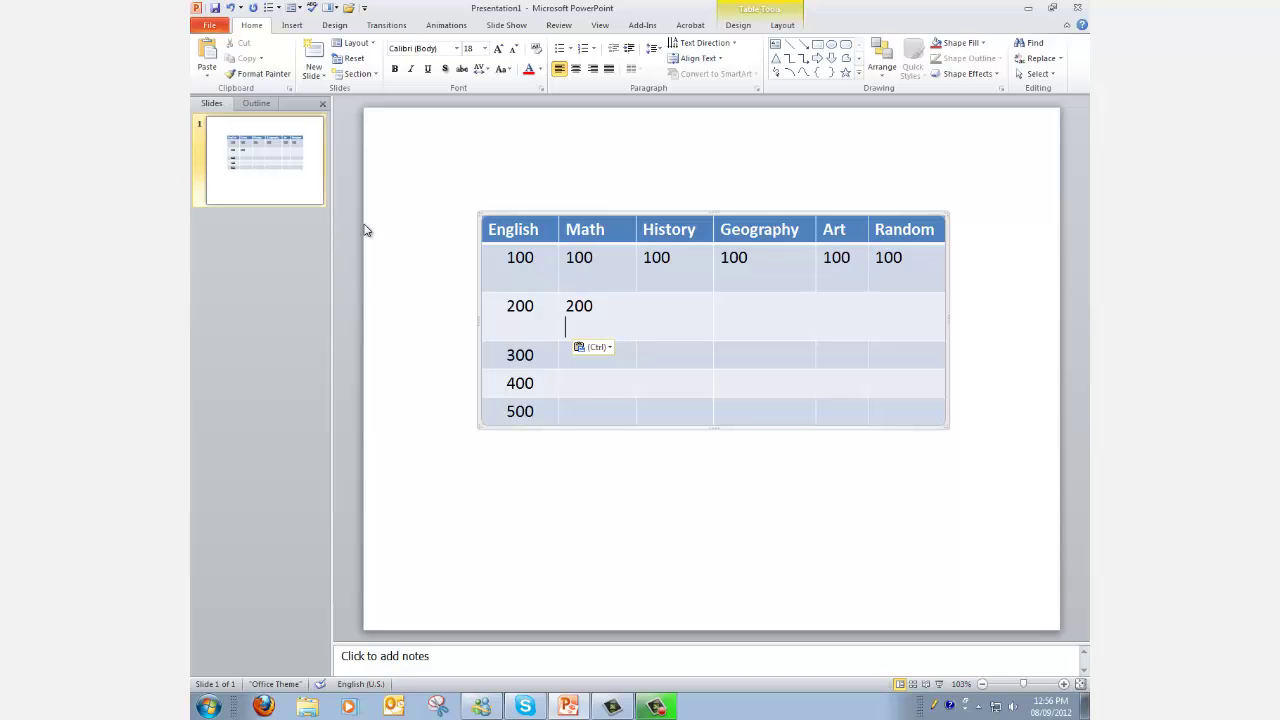
# Step: Add a second slide and insert a text box reading "He was..." in its upper part
pyautogui.rightClick(290, 233)
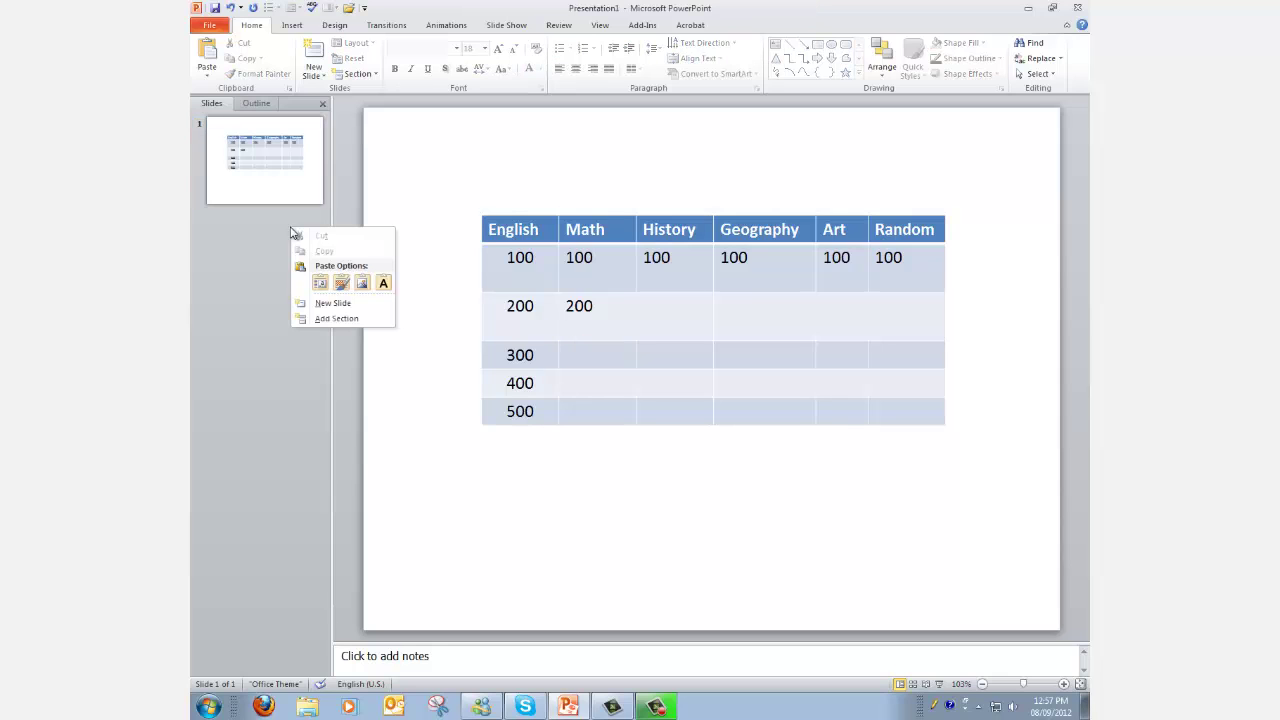
pyautogui.click(328, 306)
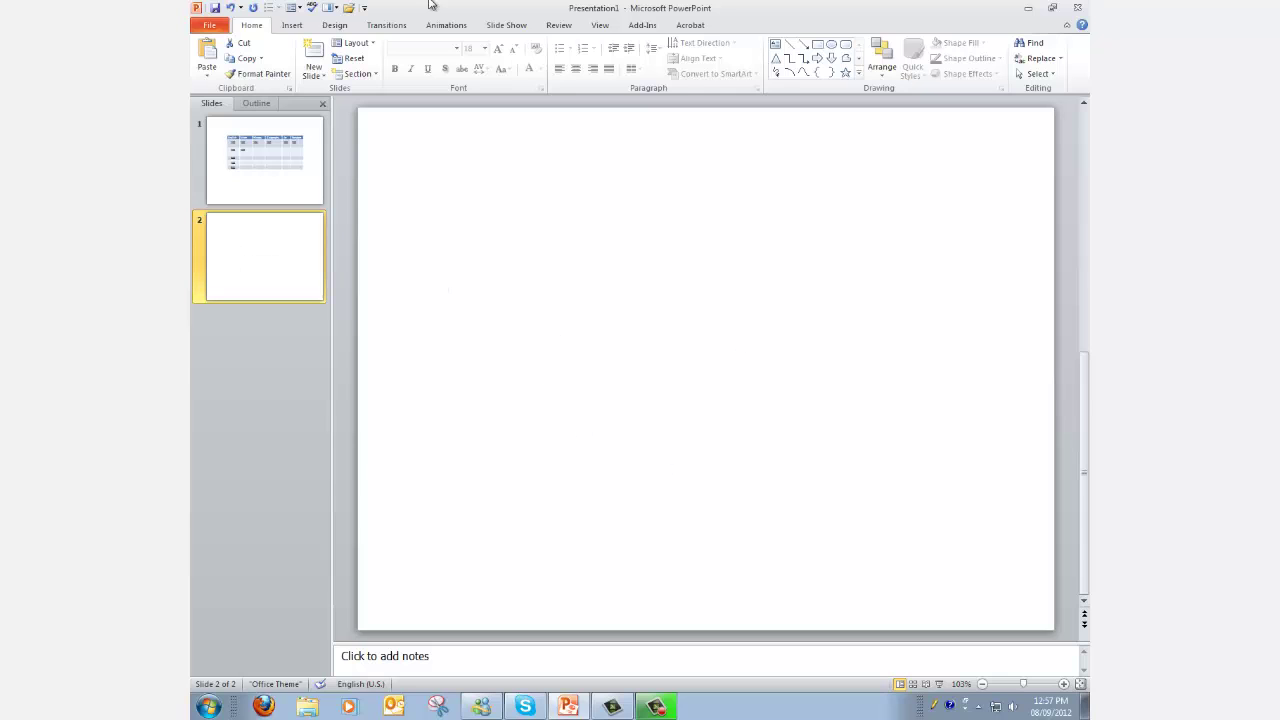
pyautogui.click(296, 27)
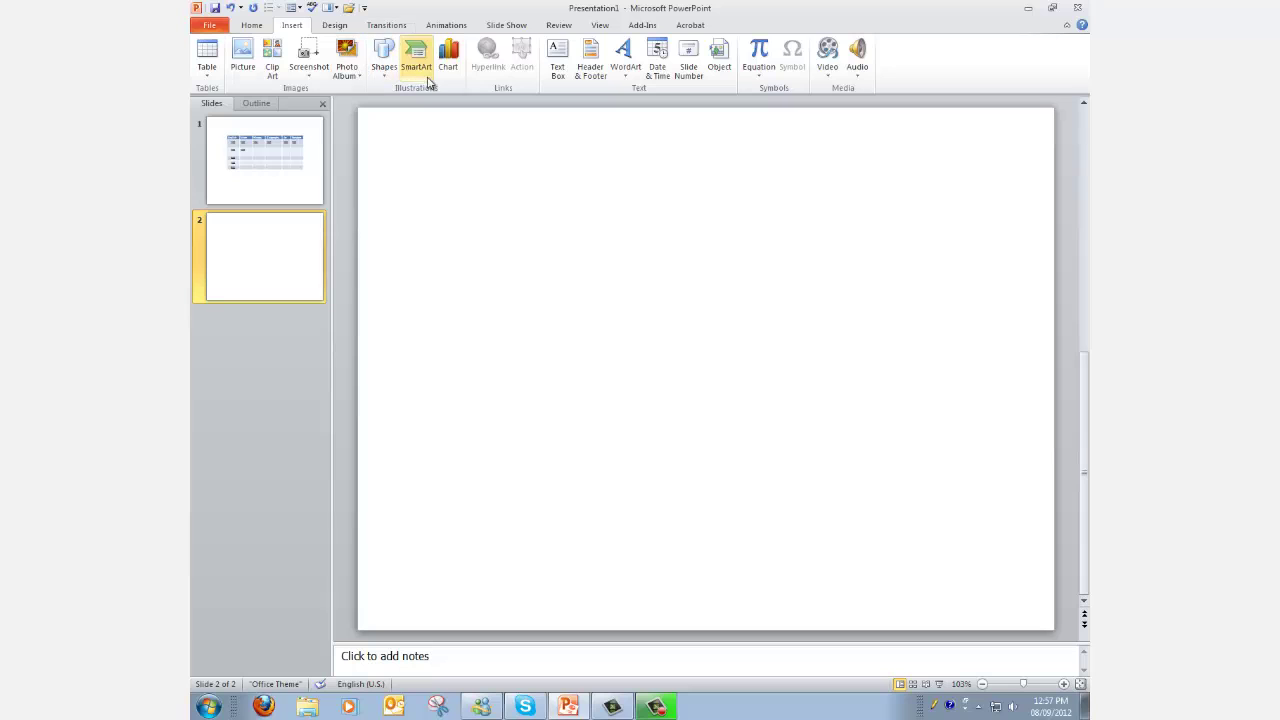
pyautogui.click(564, 58)
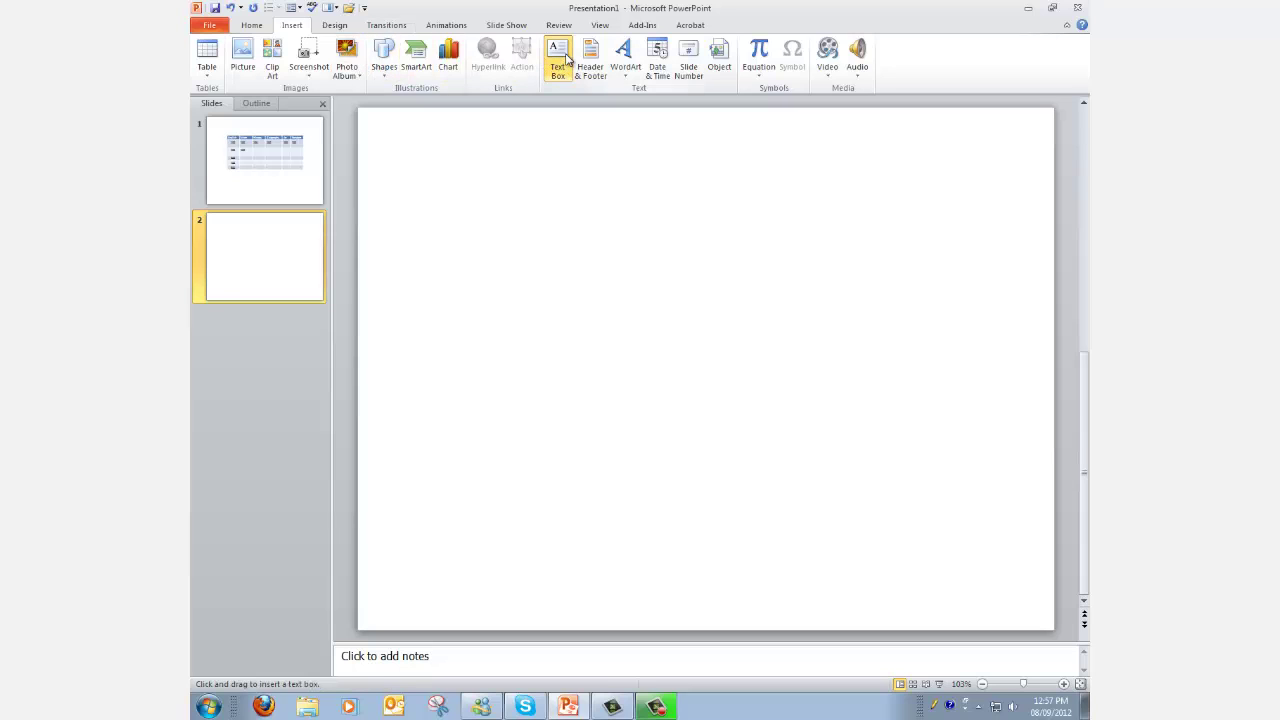
pyautogui.click(558, 231)
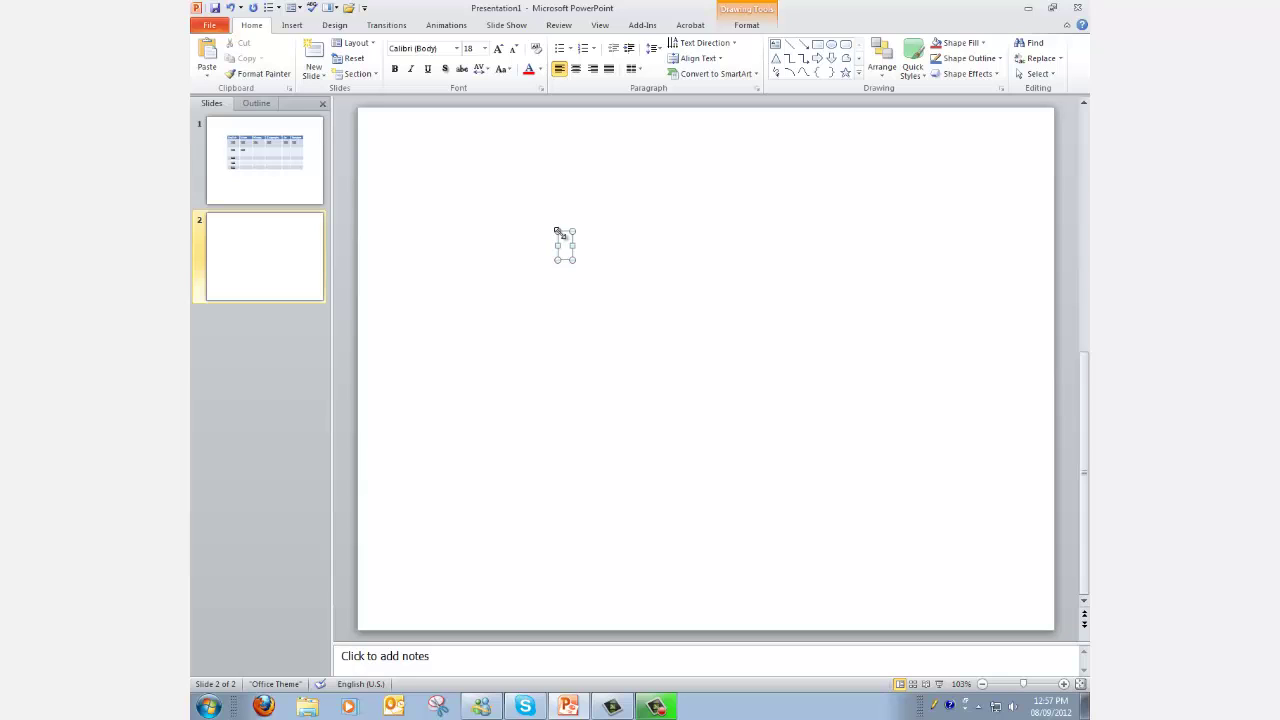
pyautogui.write('He was...')
pyautogui.click(836, 281)
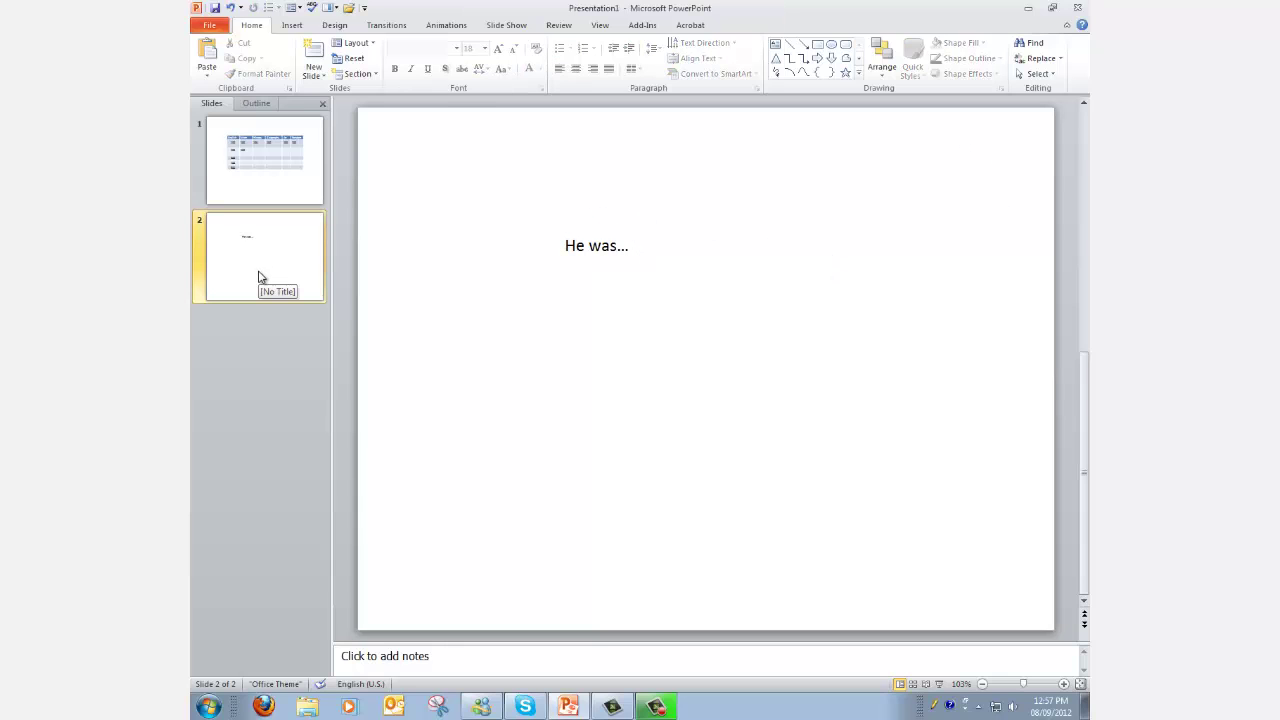
# Step: Hyperlink the 100 in the English column on slide 1 to Slide 2 in this document
pyautogui.click(244, 175)
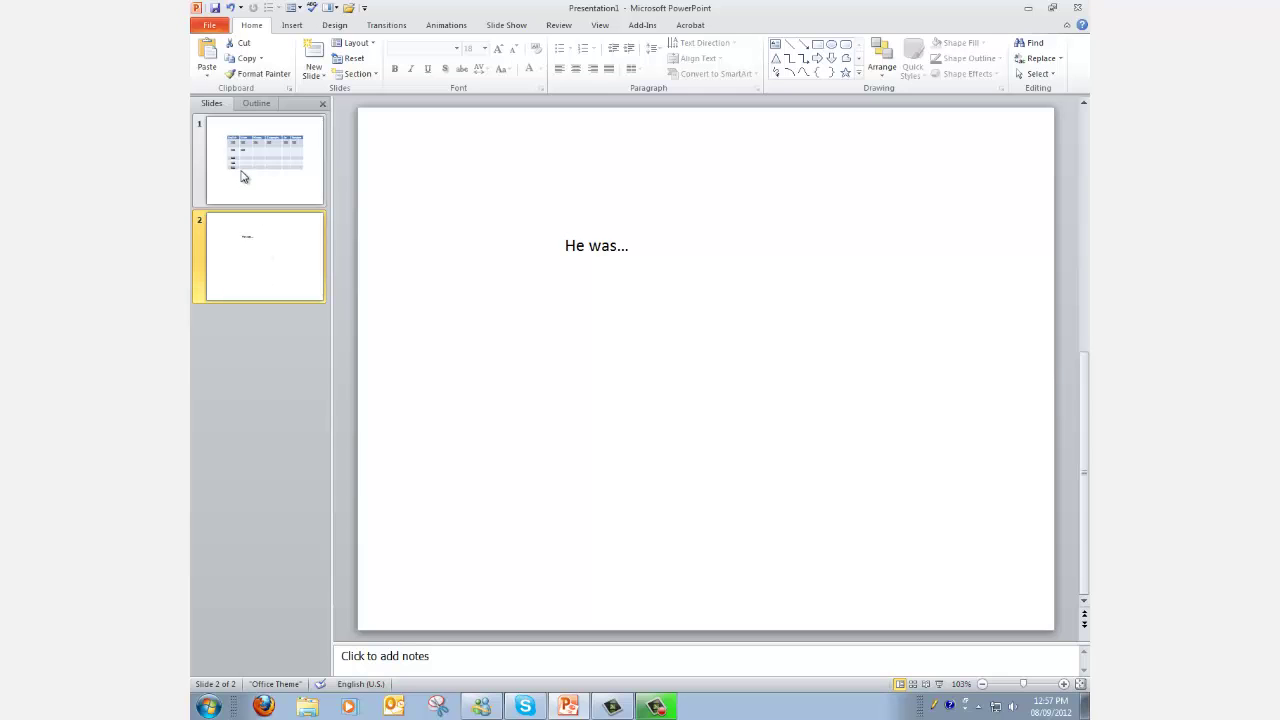
pyautogui.click(500, 260)
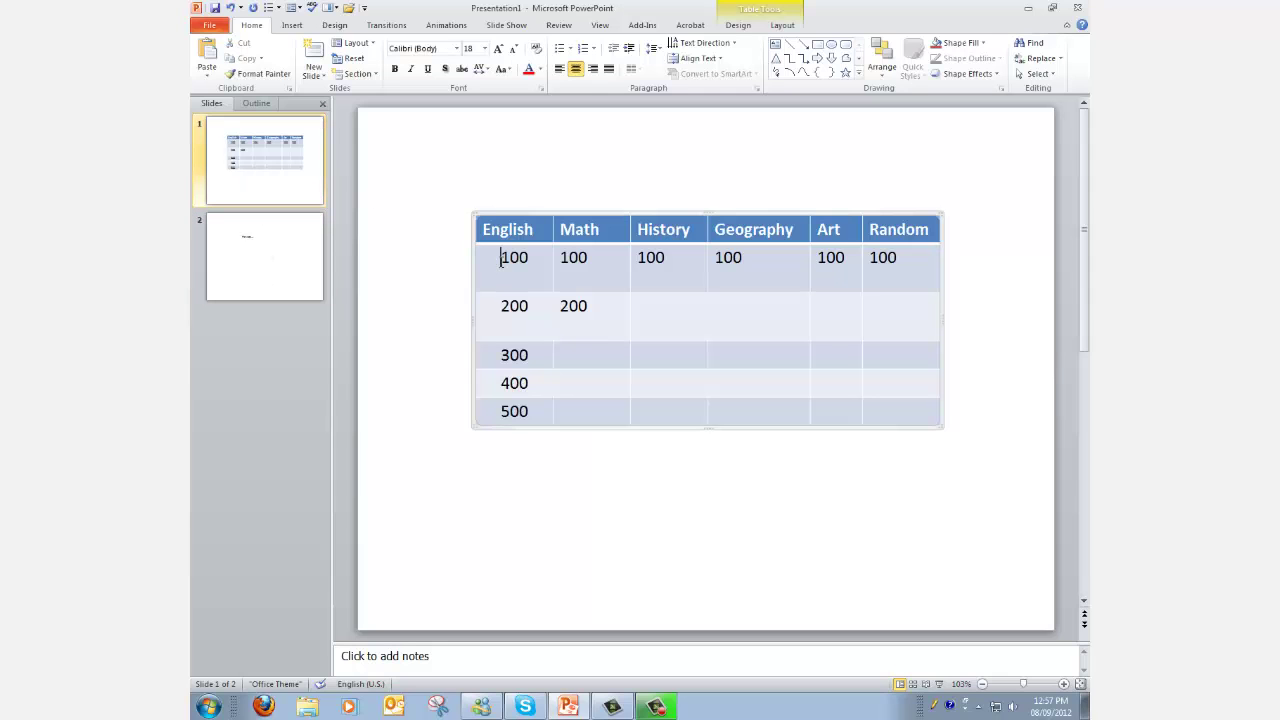
pyautogui.moveTo(501, 261); pyautogui.dragTo(523, 246)
pyautogui.click(291, 25)
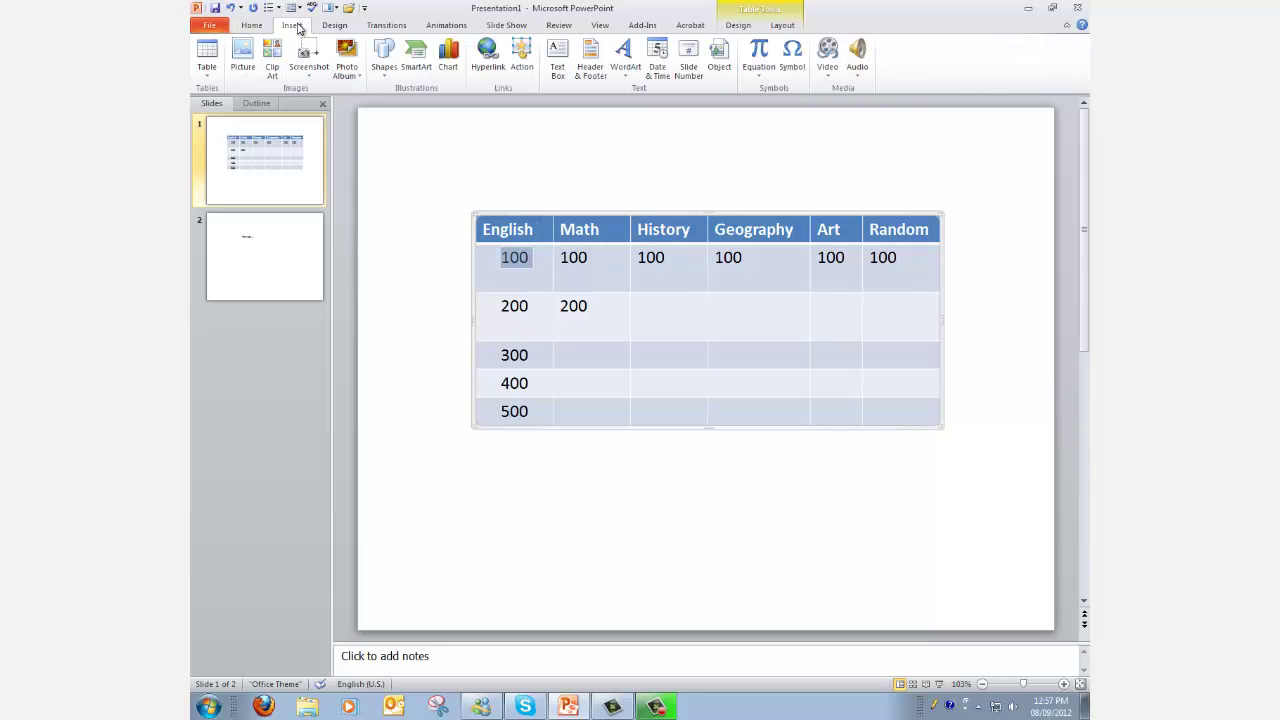
pyautogui.click(491, 78)
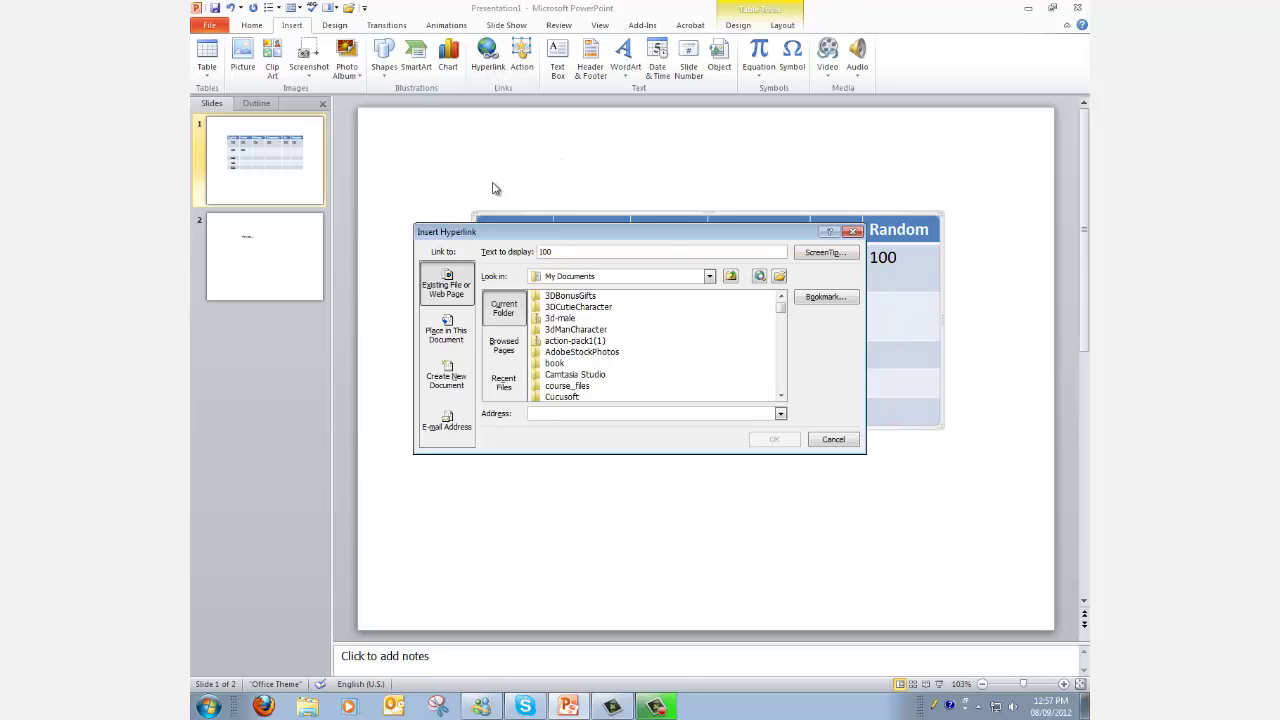
pyautogui.click(456, 338)
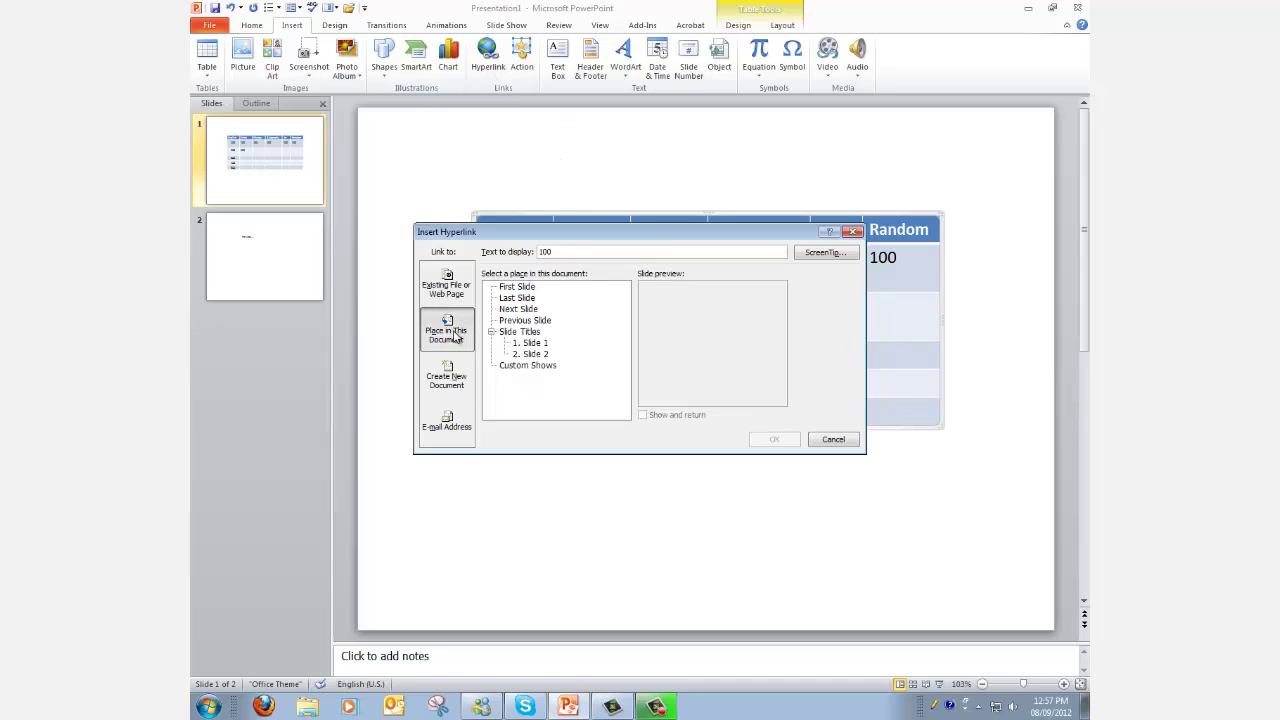
pyautogui.click(540, 355)
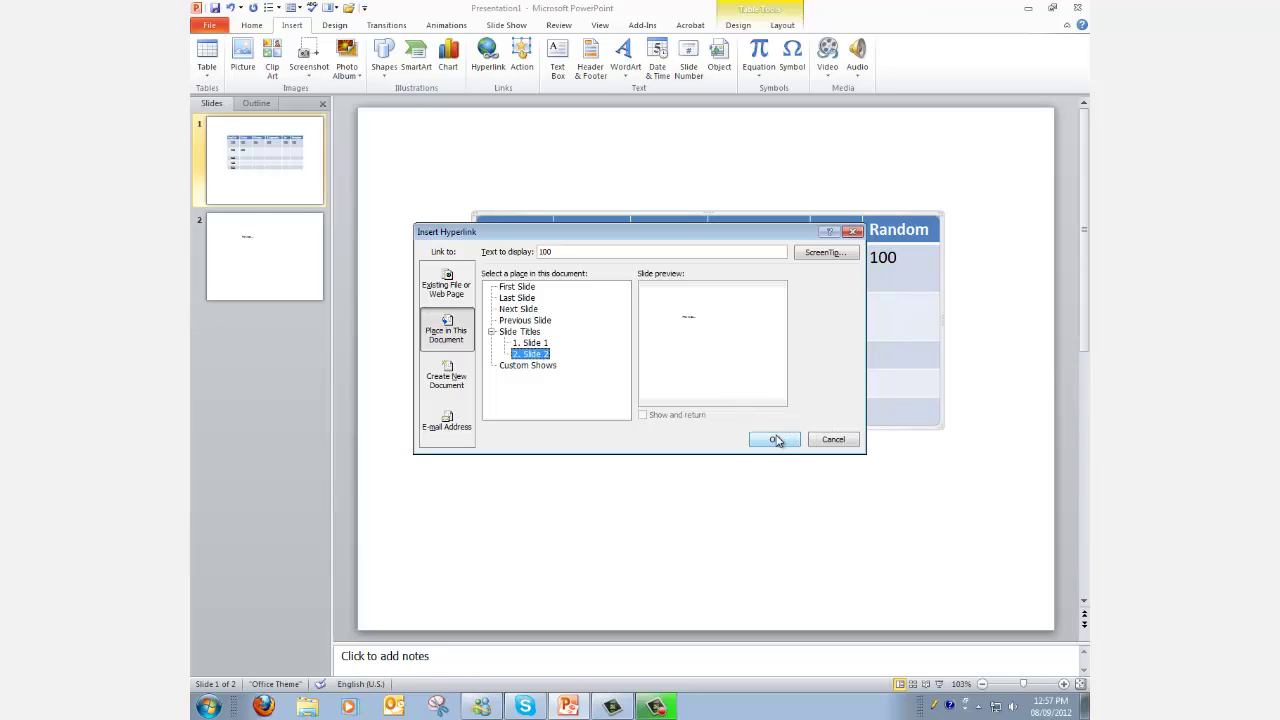
pyautogui.click(776, 442)
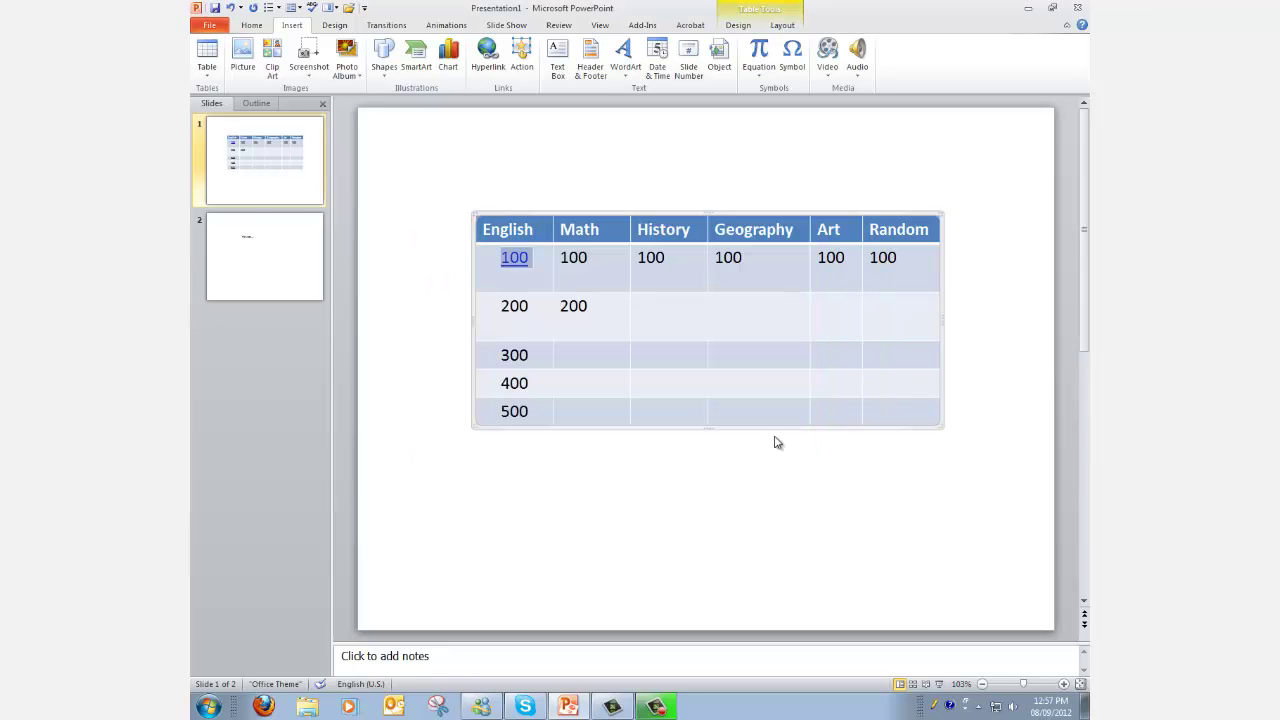
# Step: Run the slide show from the beginning, test the English 100 link, and exit the show
pyautogui.click(250, 26)
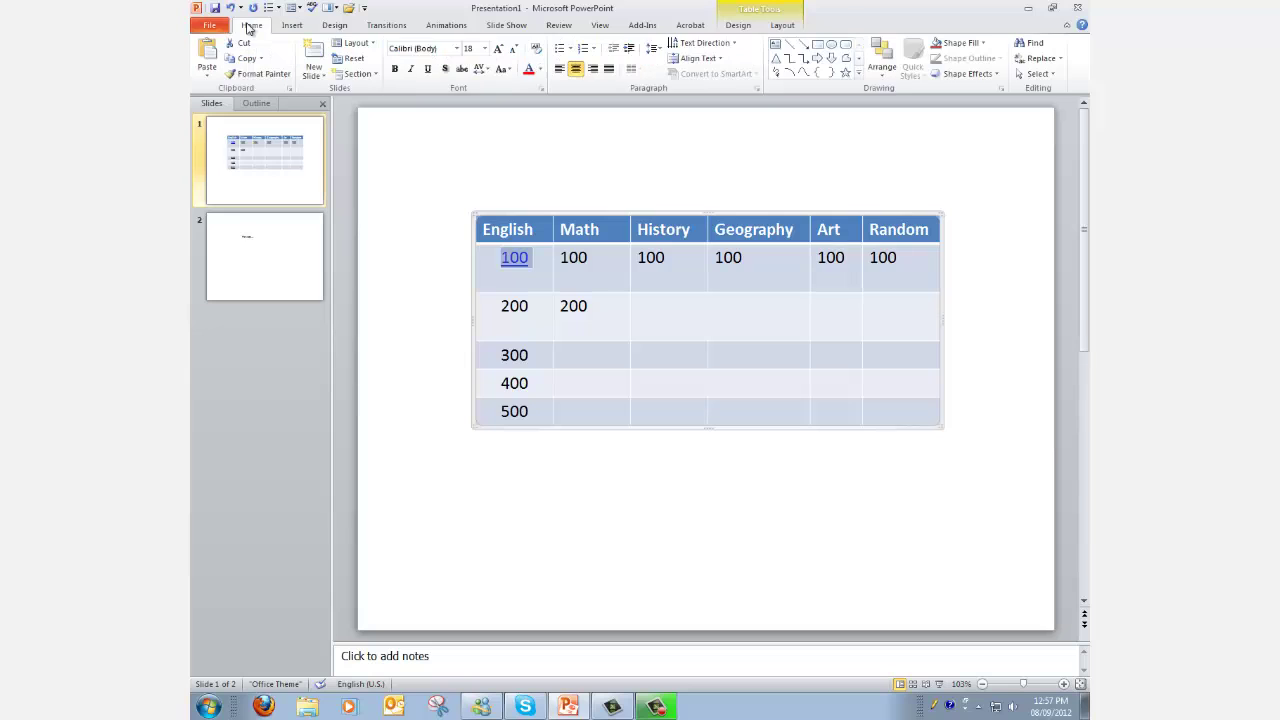
pyautogui.click(511, 27)
pyautogui.click(228, 72)
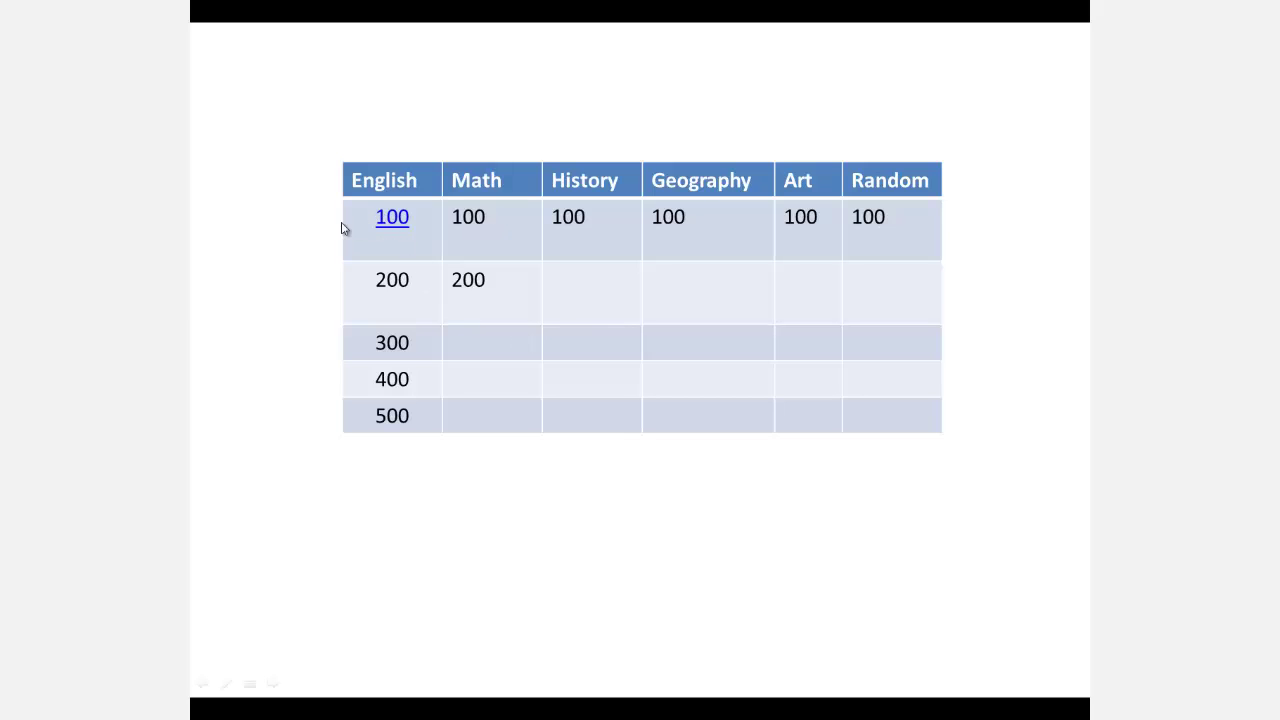
pyautogui.click(393, 222)
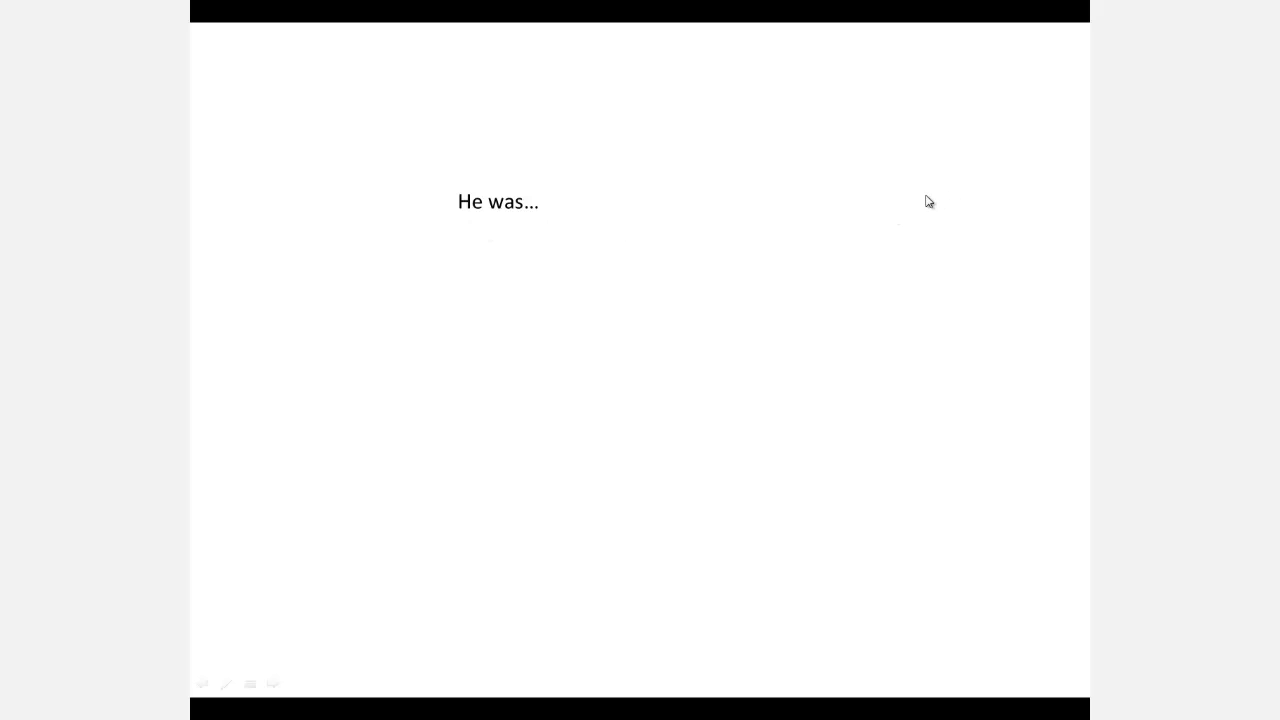
pyautogui.press('Escape')
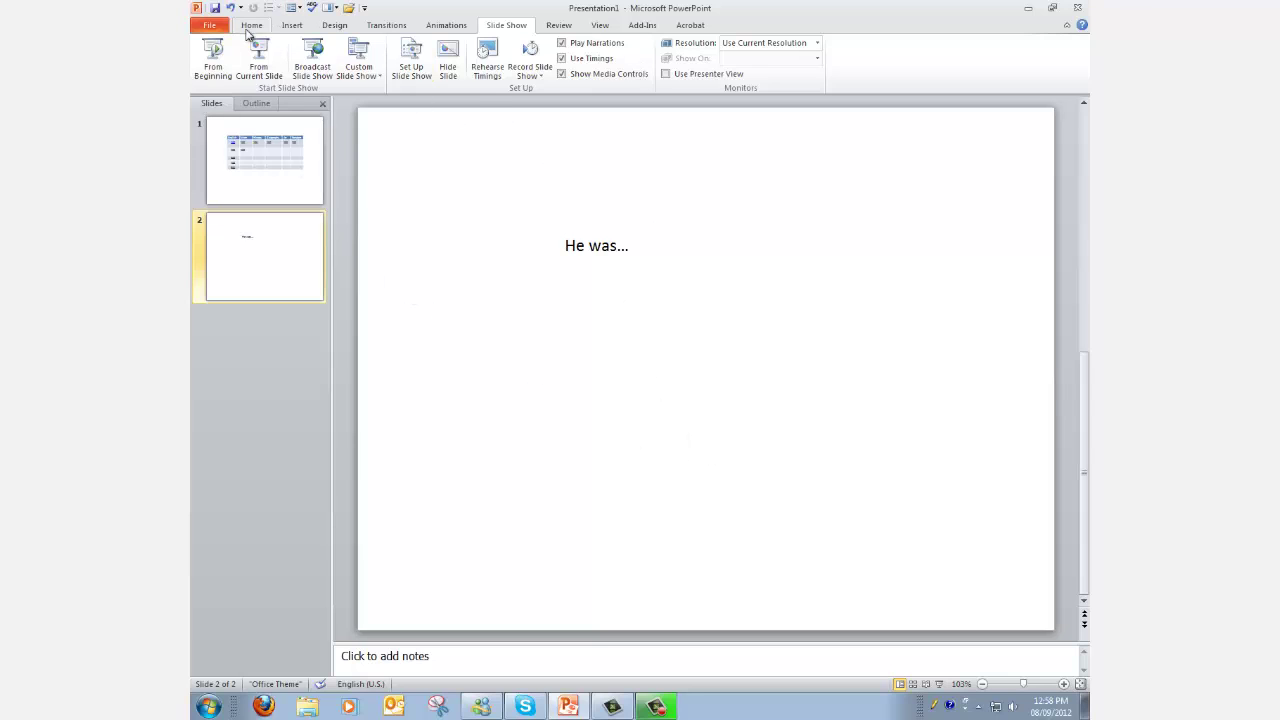
# Step: Insert a left block arrow in the lower-right corner of slide 2
pyautogui.click(297, 28)
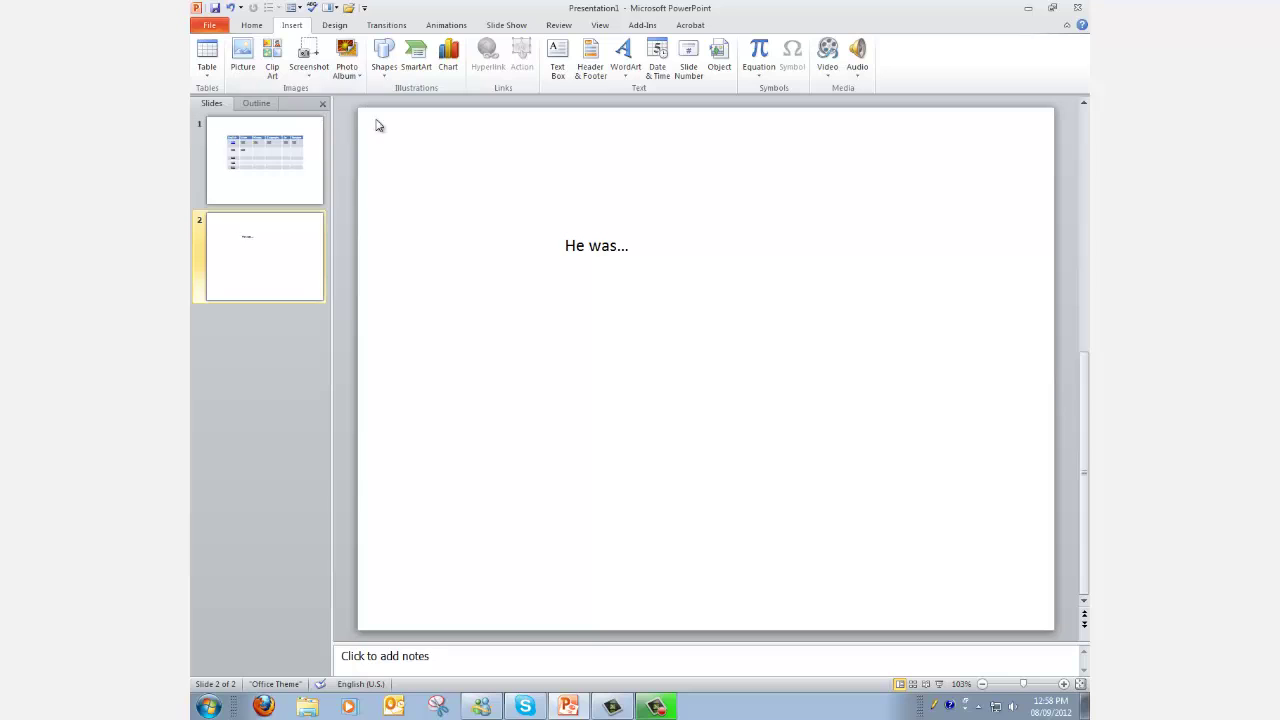
pyautogui.click(385, 68)
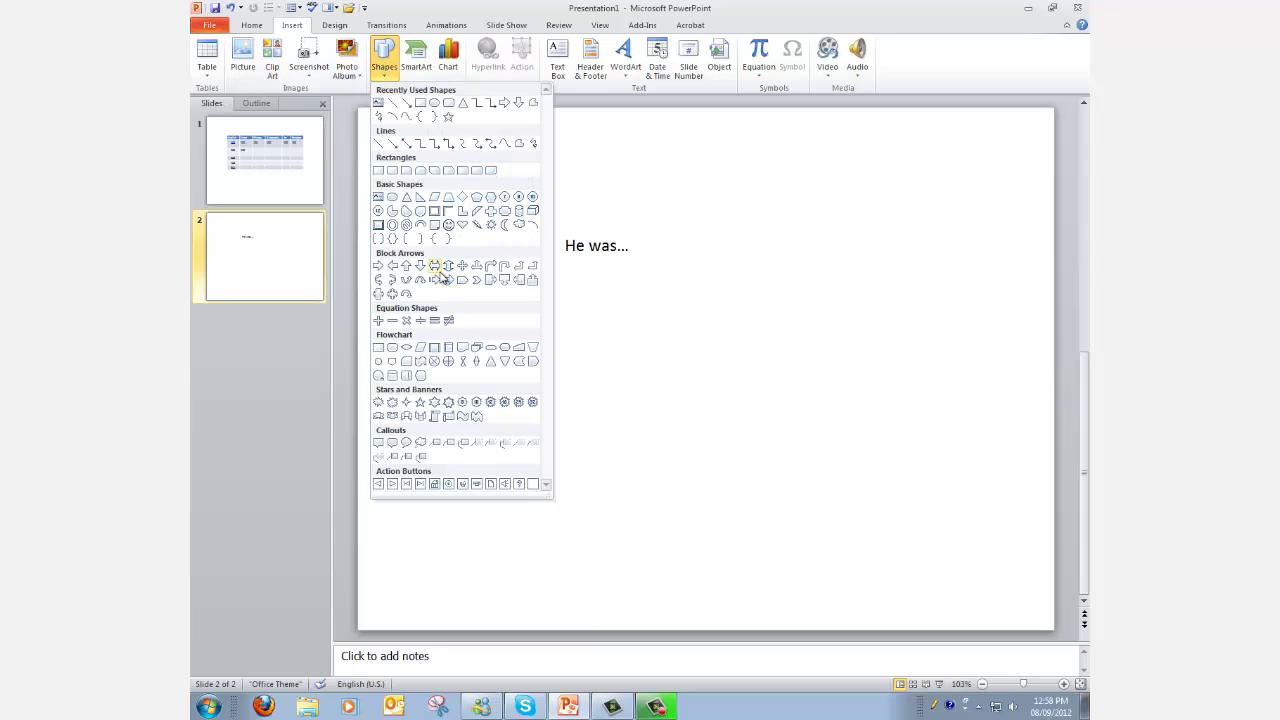
pyautogui.click(405, 266)
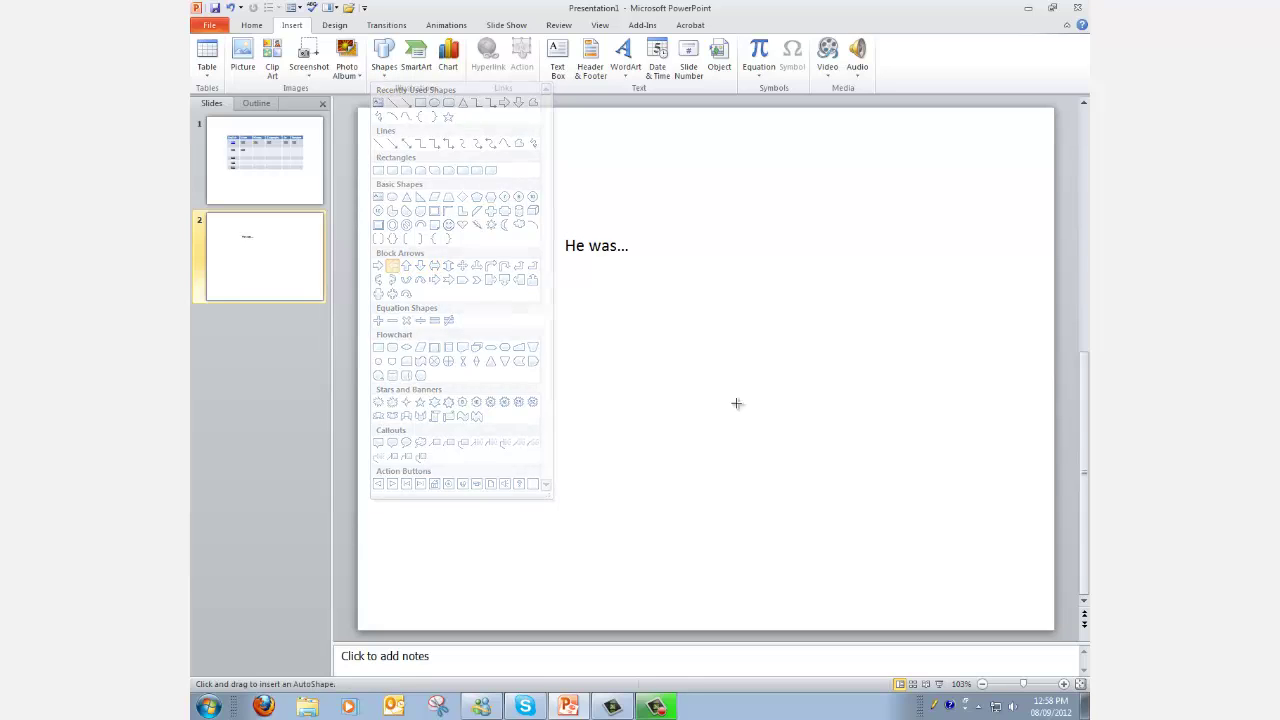
pyautogui.click(912, 558)
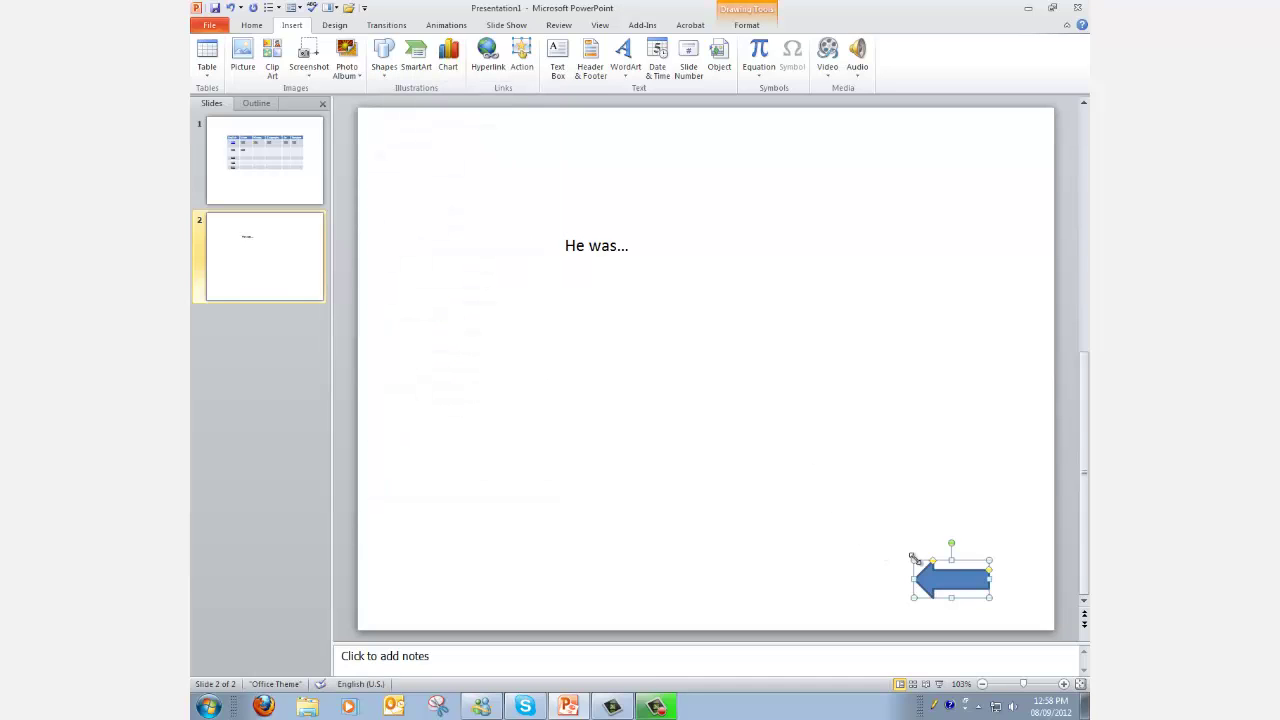
pyautogui.click(1023, 565)
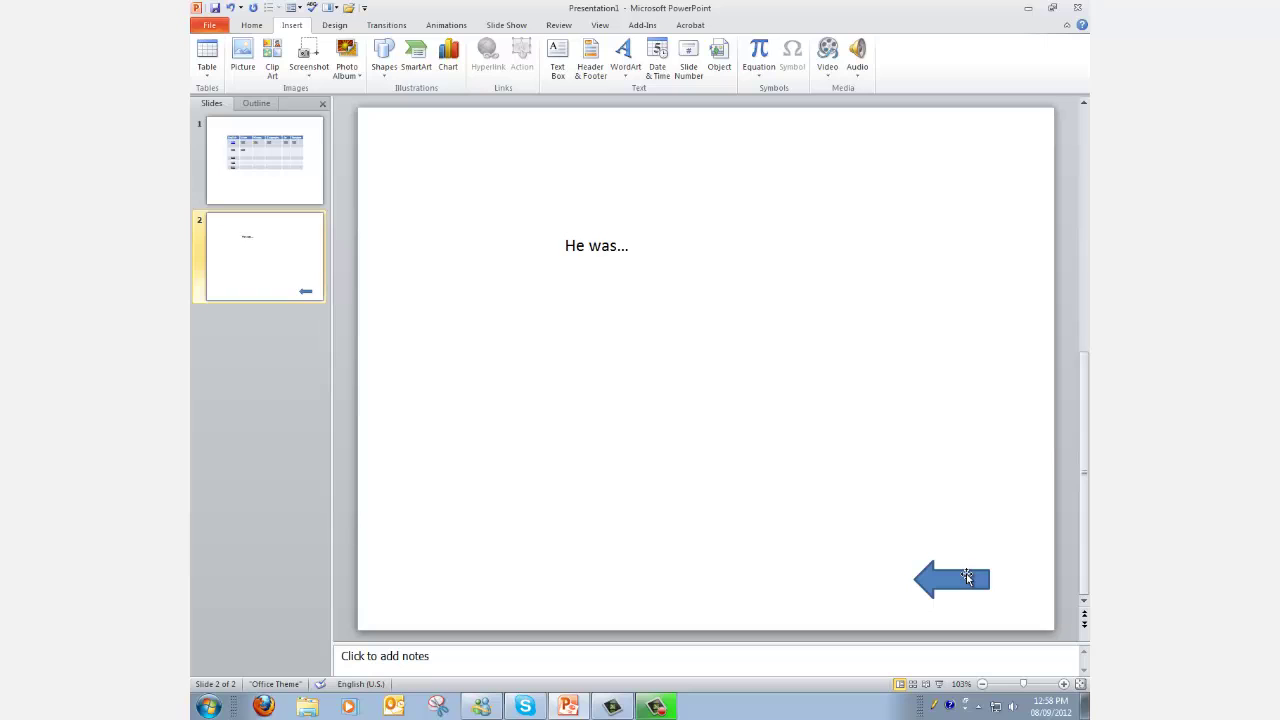
# Step: Hyperlink the left block arrow on slide 2 to Slide 1 in this document
pyautogui.rightClick(967, 577)
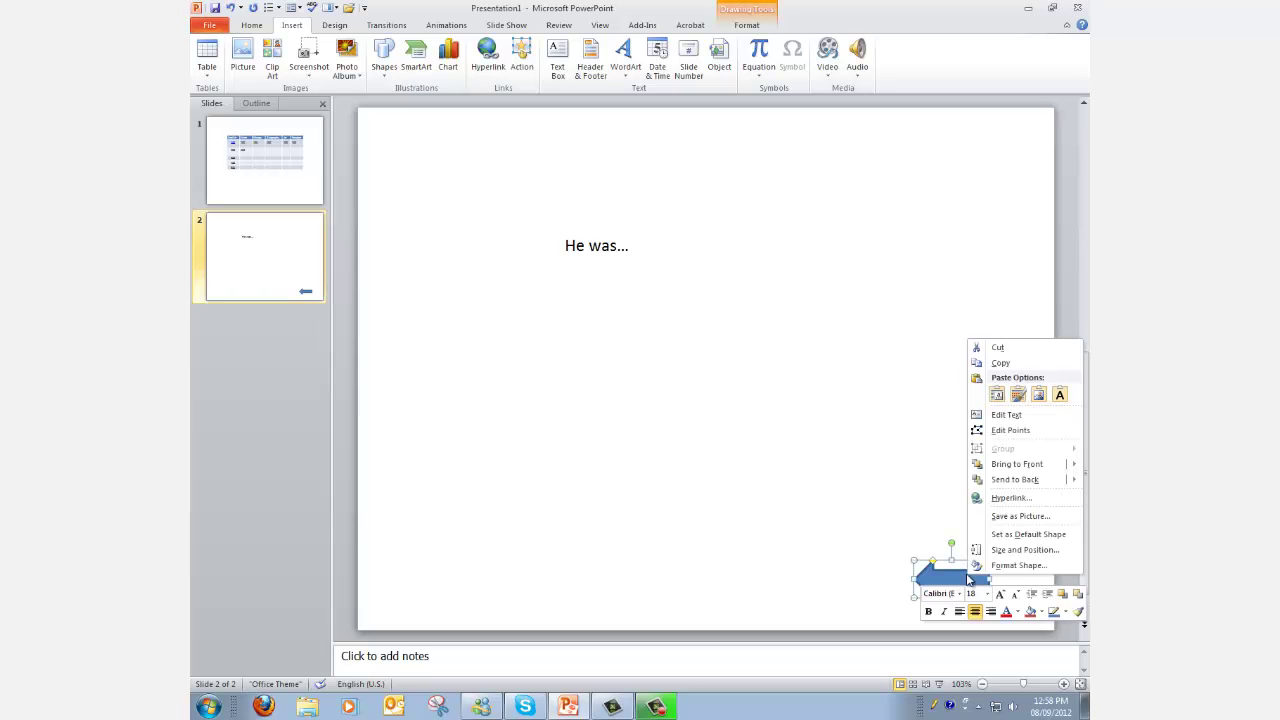
pyautogui.click(1004, 500)
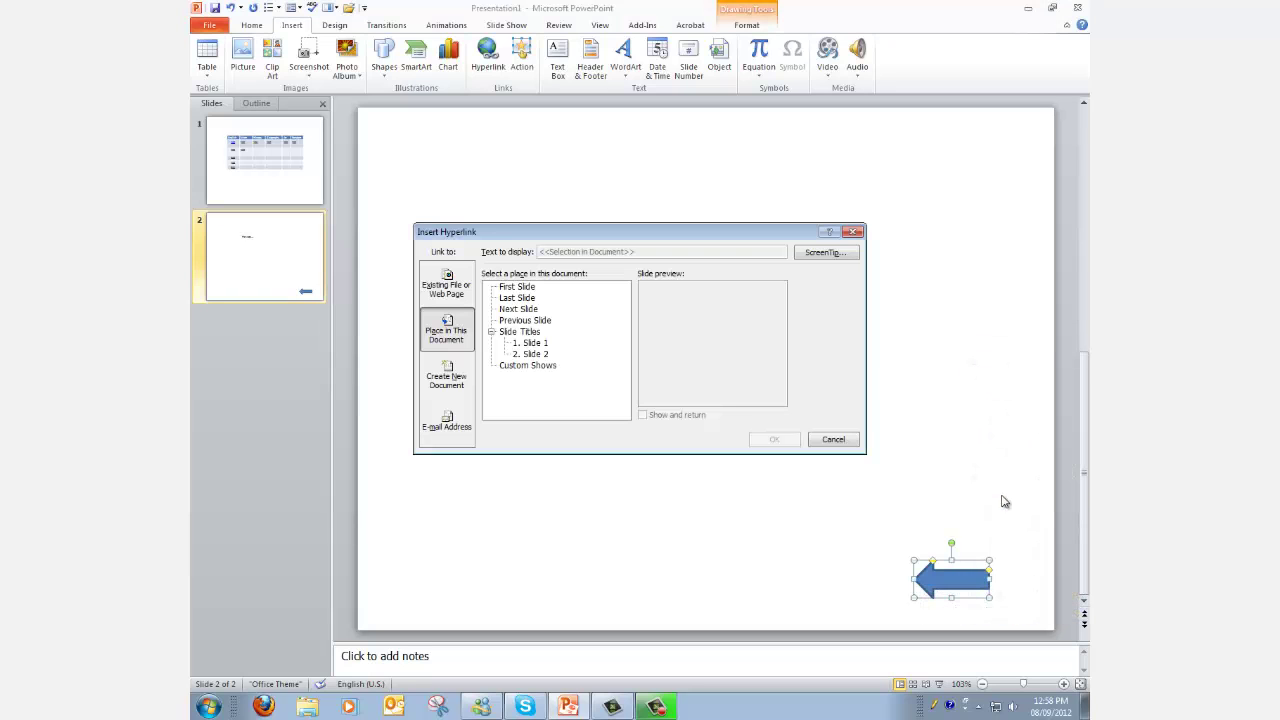
pyautogui.click(542, 344)
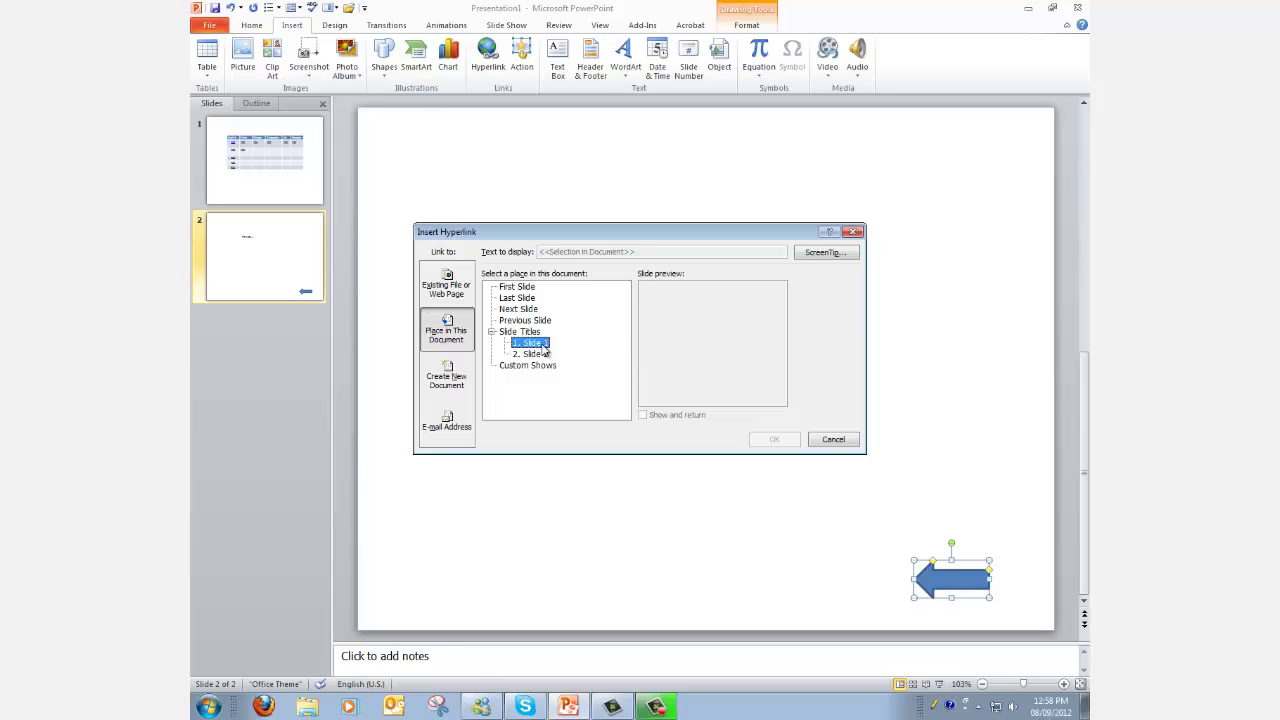
pyautogui.click(780, 440)
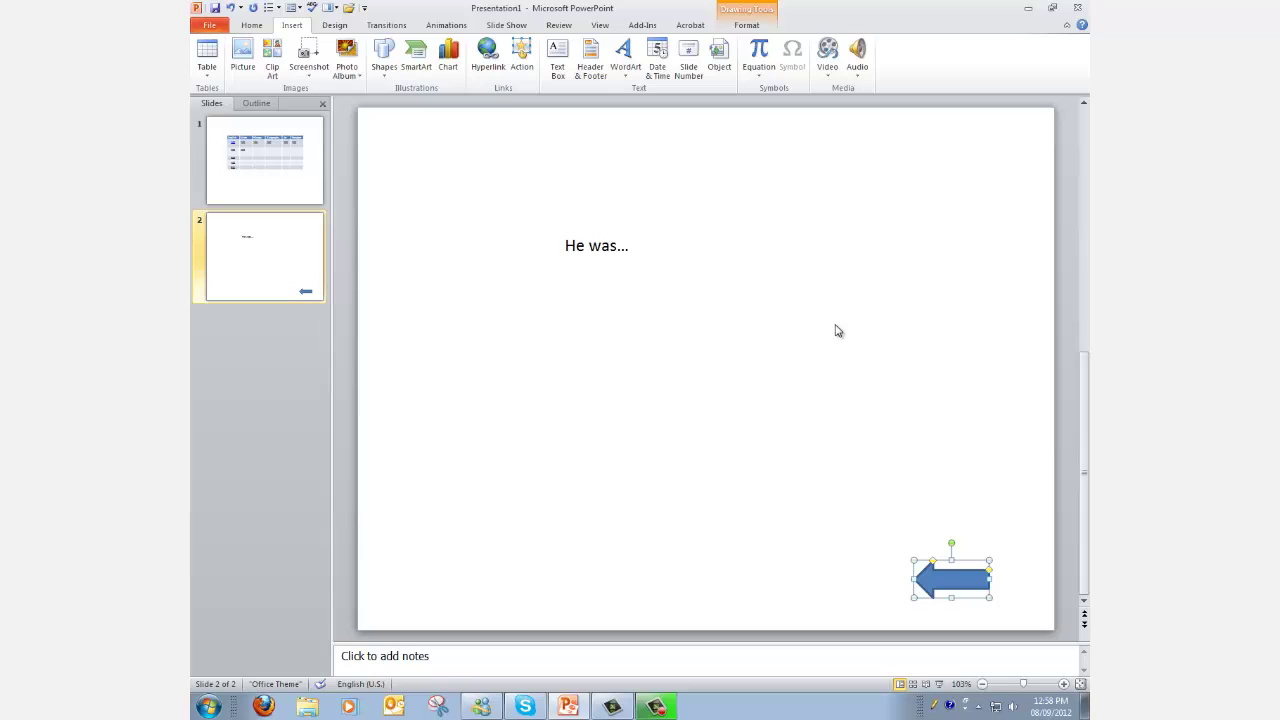
# Step: Run the slide show from the beginning and test both the English 100 link and the return arrow on the question slide
pyautogui.click(524, 28)
pyautogui.click(208, 68)
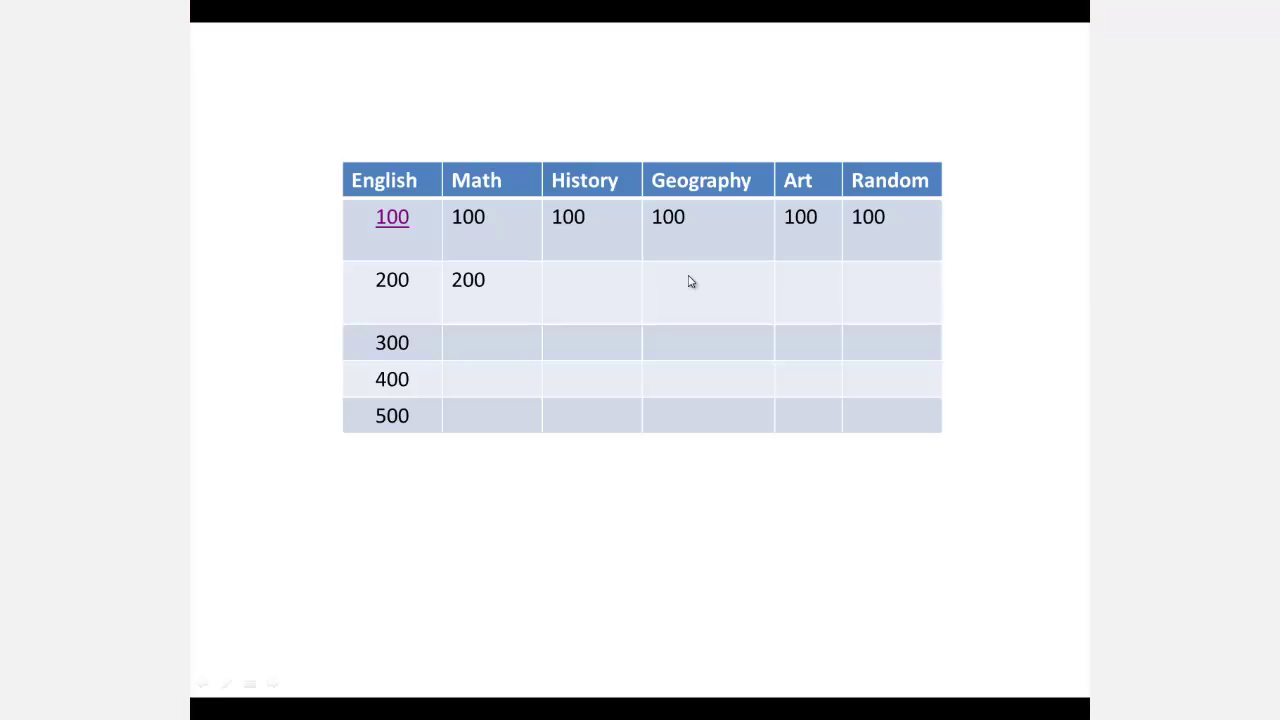
pyautogui.click(392, 220)
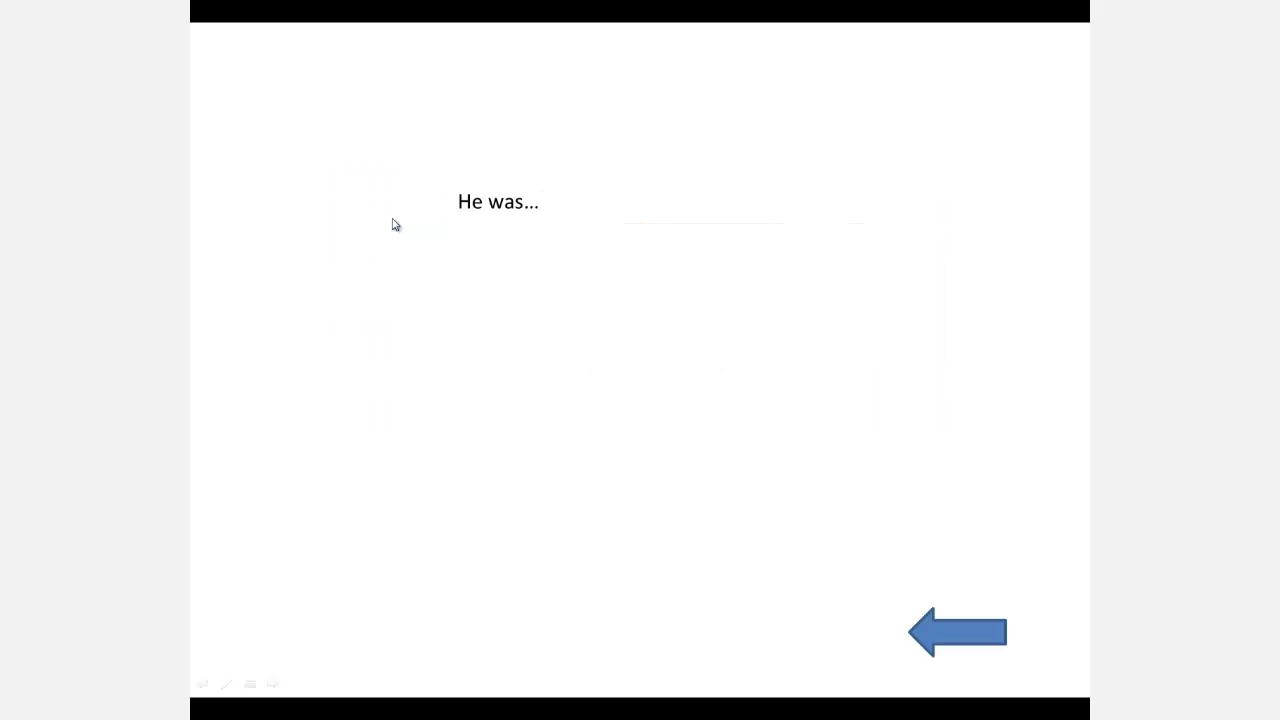
pyautogui.click(975, 641)
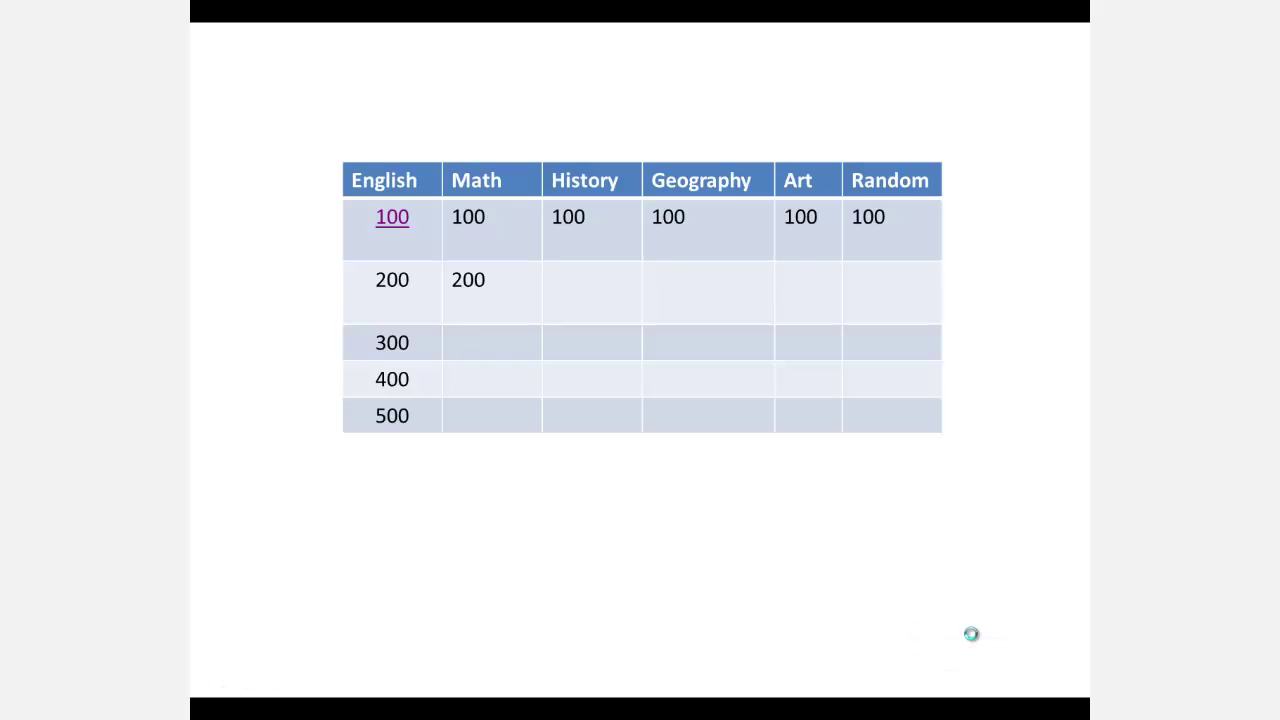